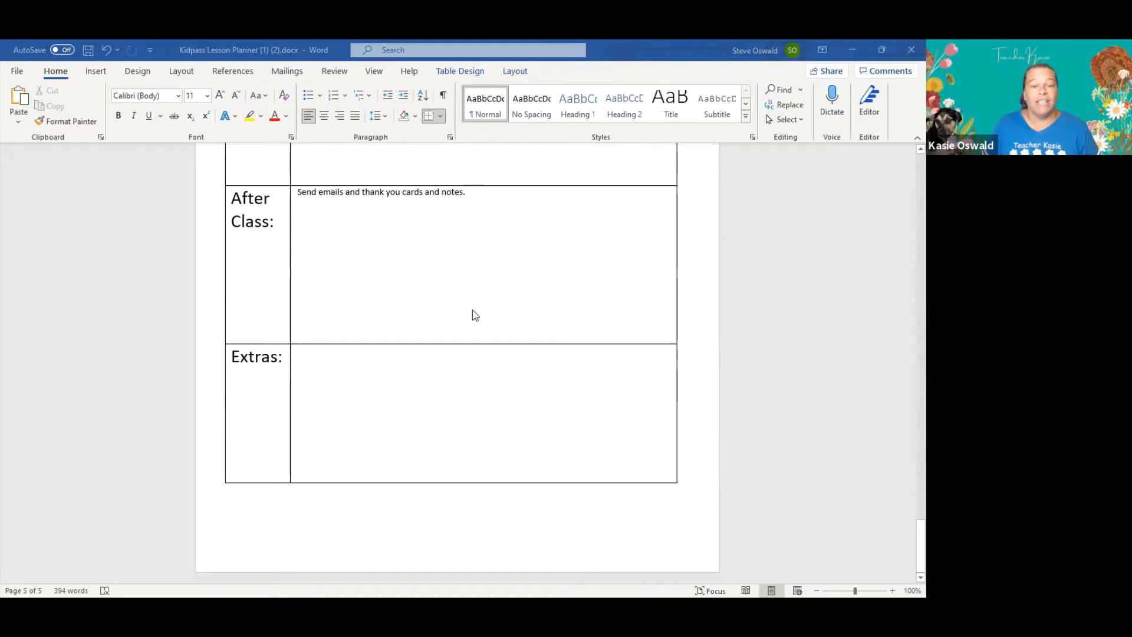
Switch to the filled-in lesson plan document and review its basic information, listing details and class preparation tables.
key(alt+Tab)
drag(919, 212, 905, 363)
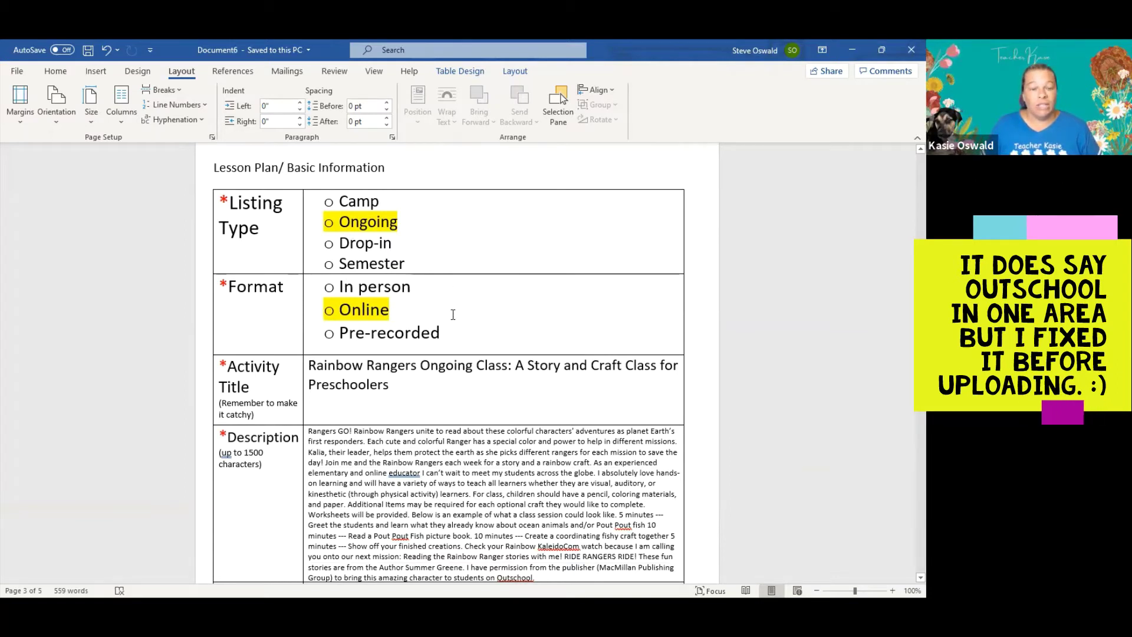
scroll(466, 310, down, 3)
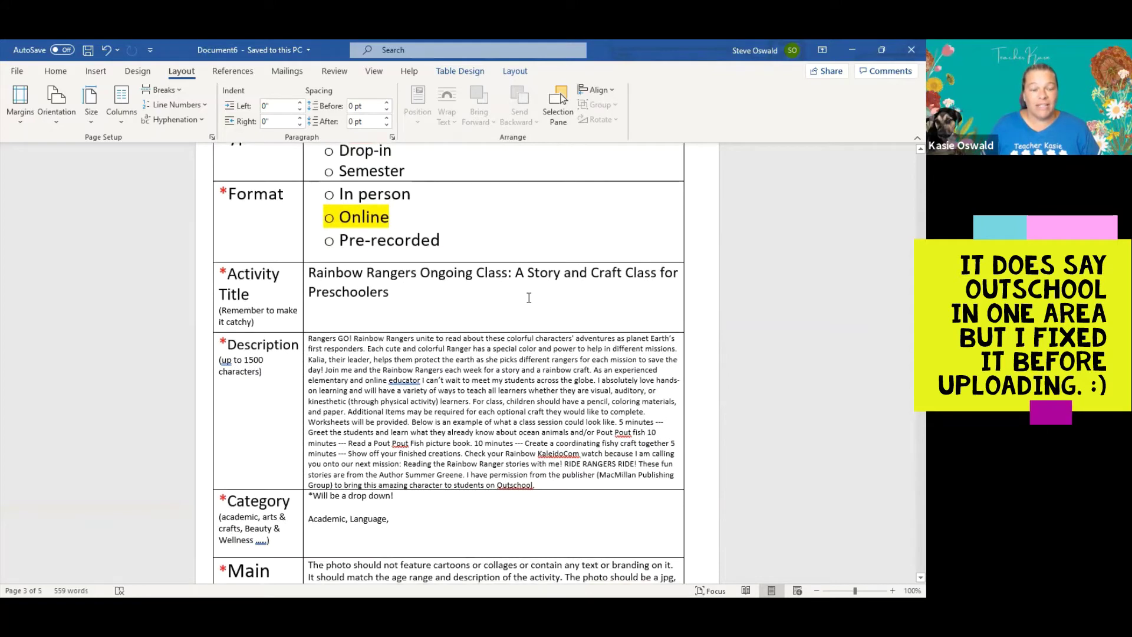
scroll(530, 299, down, 3)
scroll(530, 299, down, 1)
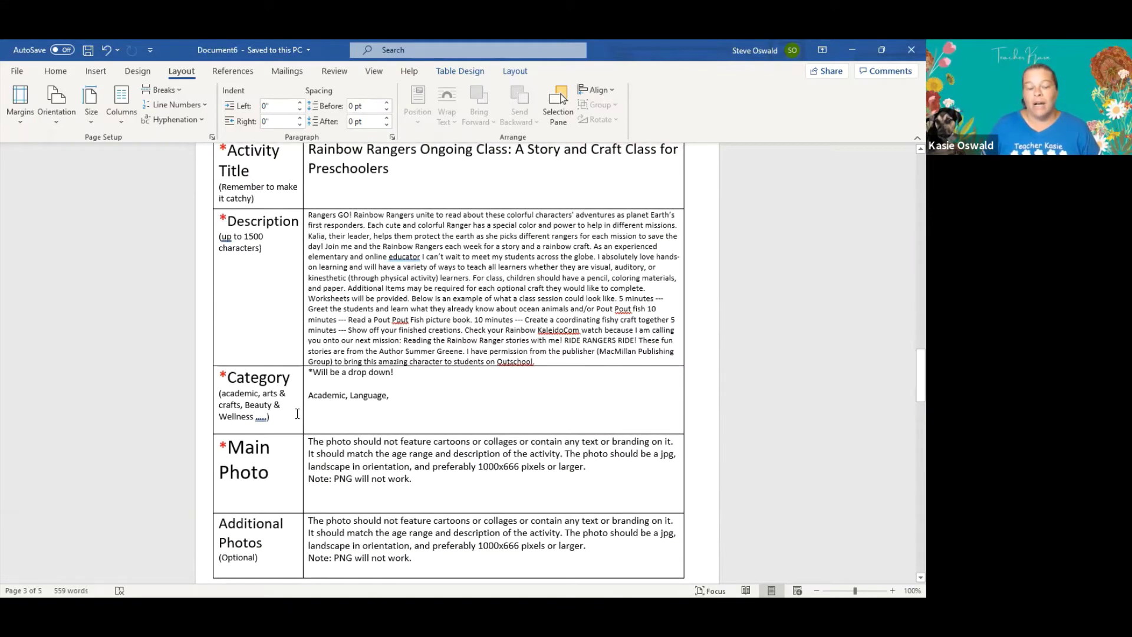
scroll(427, 424, down, 3)
scroll(429, 423, down, 4)
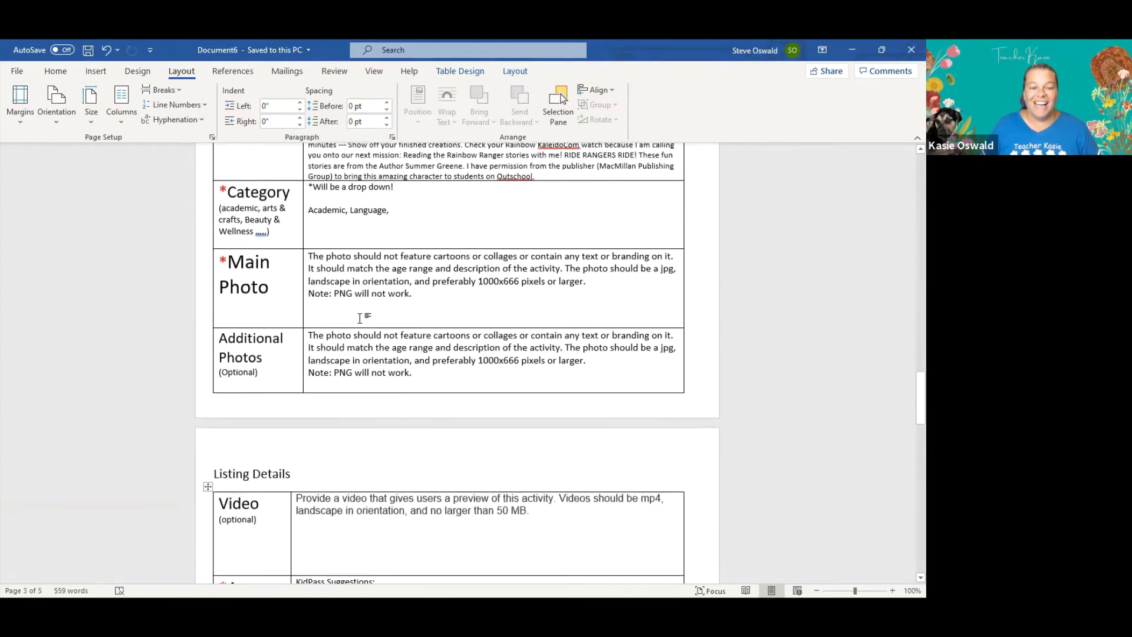
scroll(502, 323, down, 9)
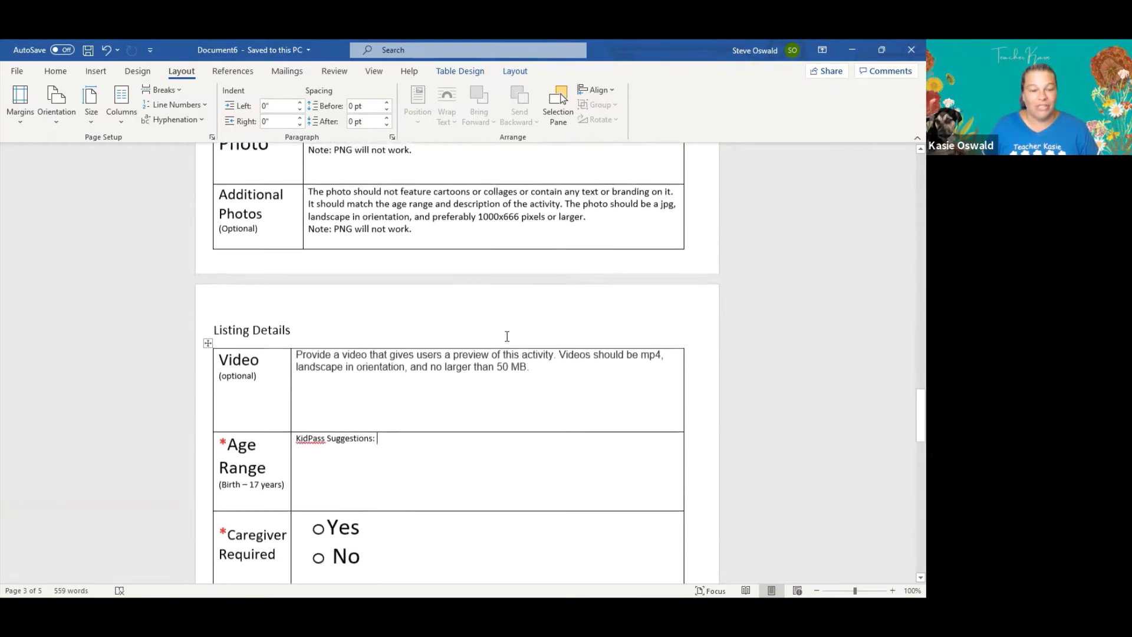
scroll(496, 353, down, 15)
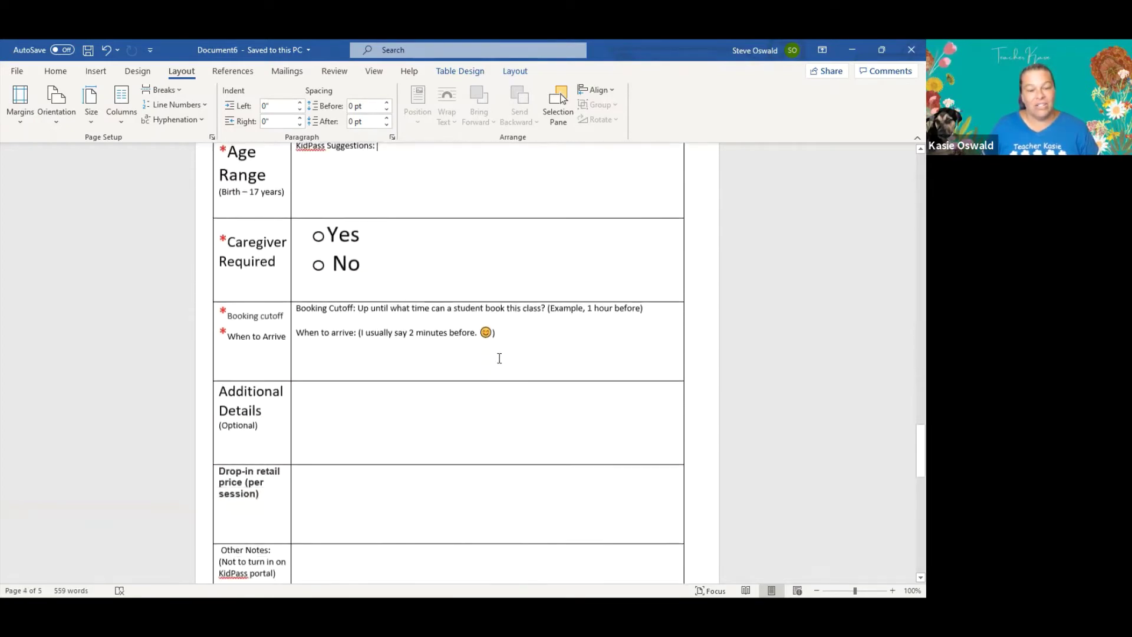
scroll(503, 354, down, 17)
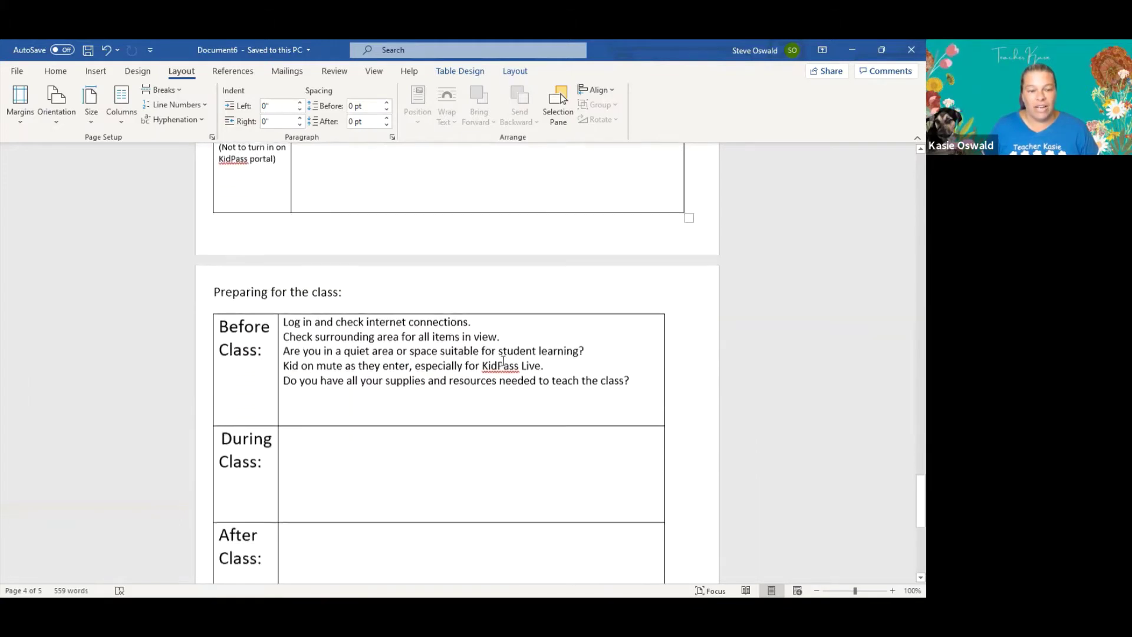
scroll(503, 349, down, 4)
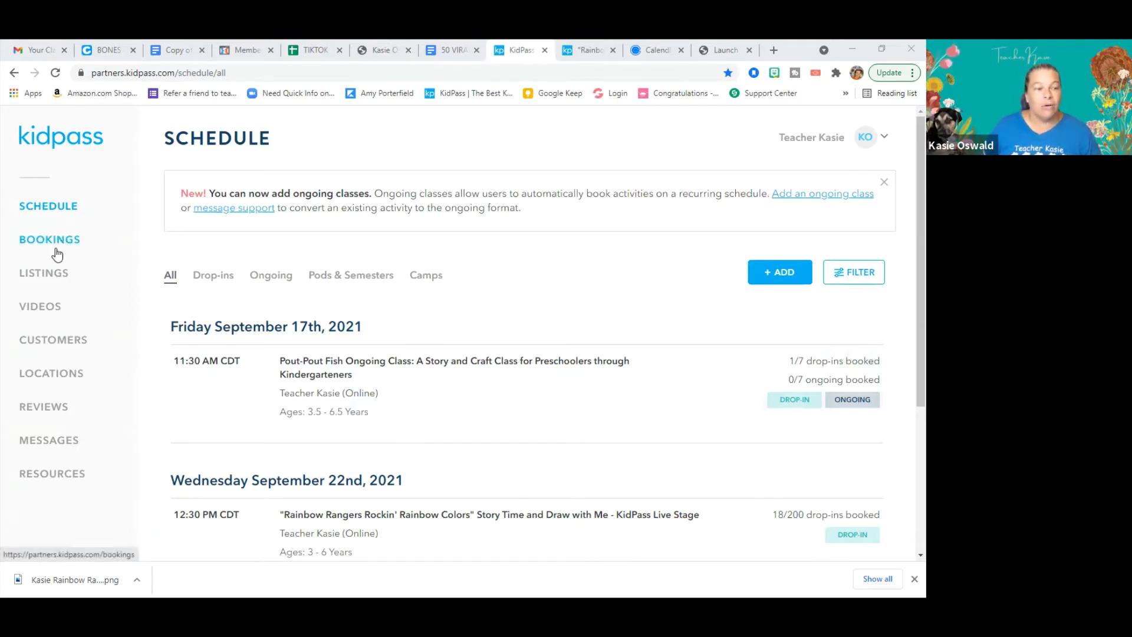
Start a new listing from the KidPass partner listings and choose the teacher's online location for it.
click(50, 272)
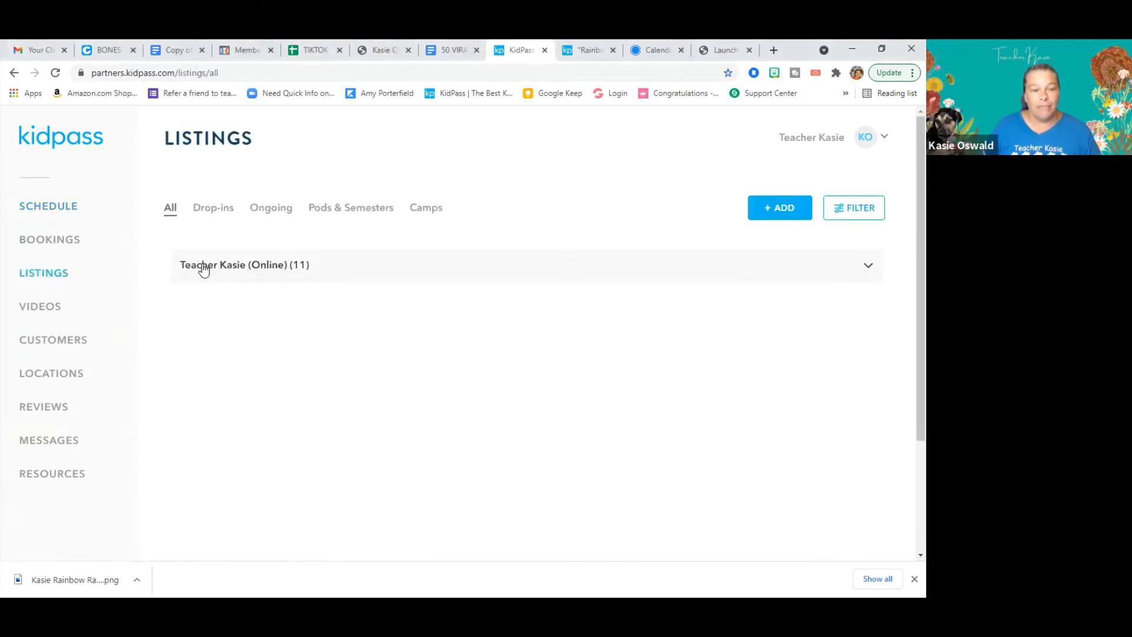
click(248, 268)
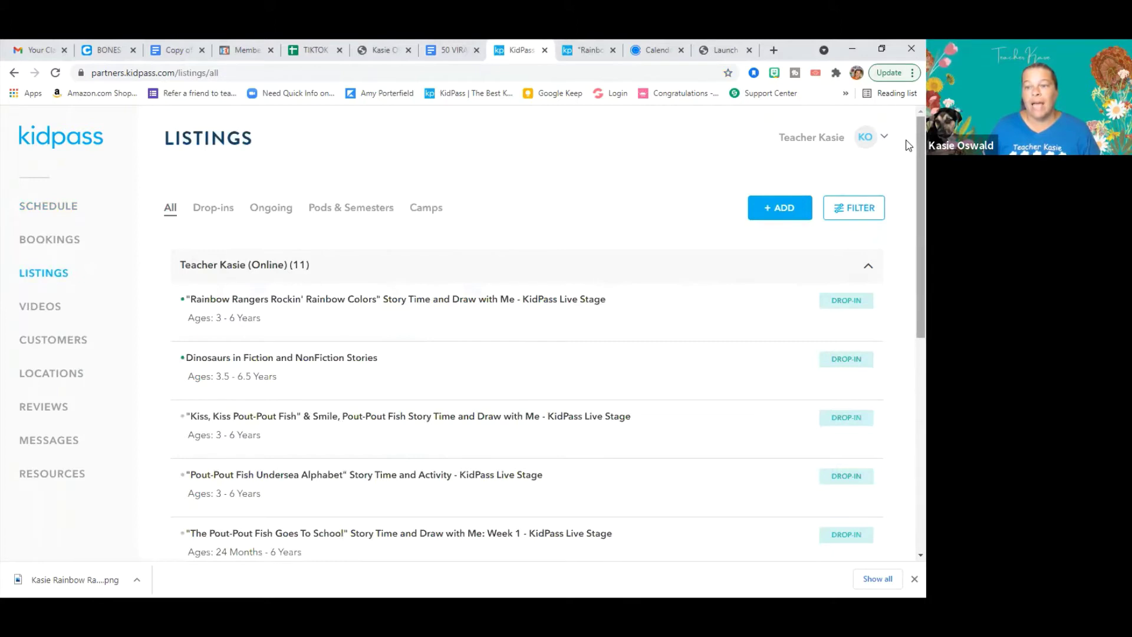
click(782, 213)
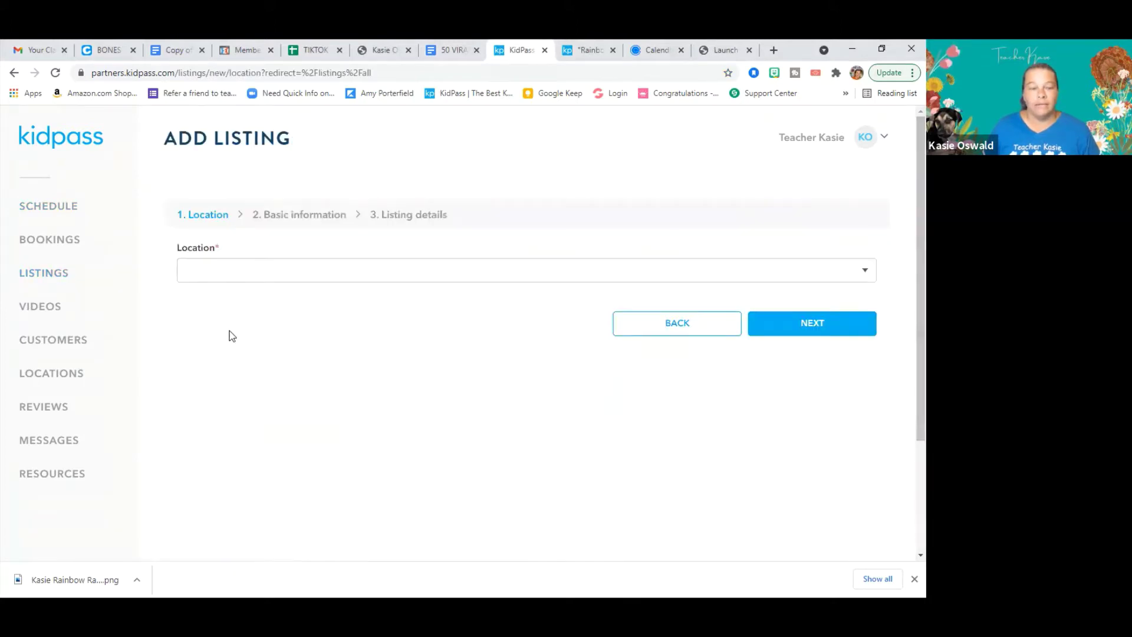
click(241, 274)
click(241, 302)
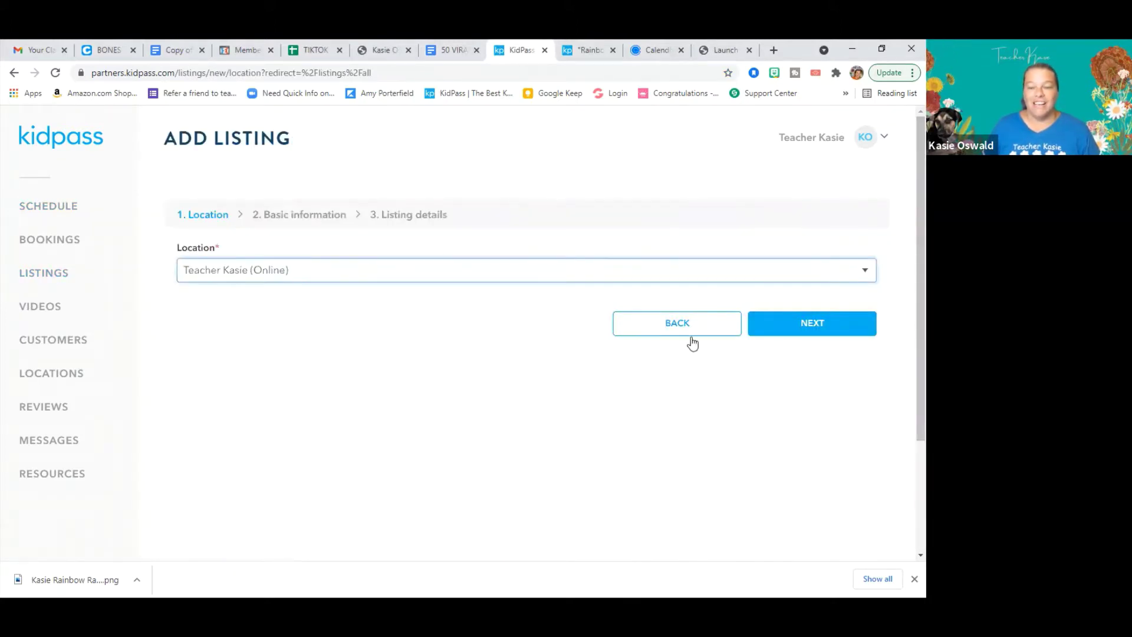
click(813, 323)
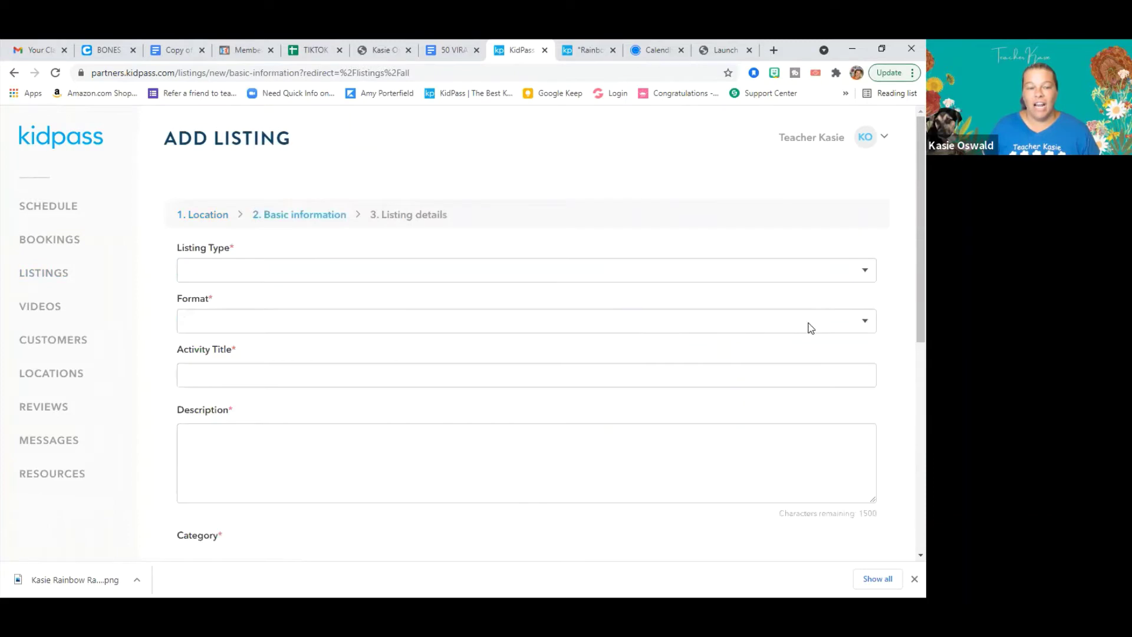
Set the listing type to Ongoing and the format to Online live class, using the KidPass Digital Platform with preferred payout.
click(313, 274)
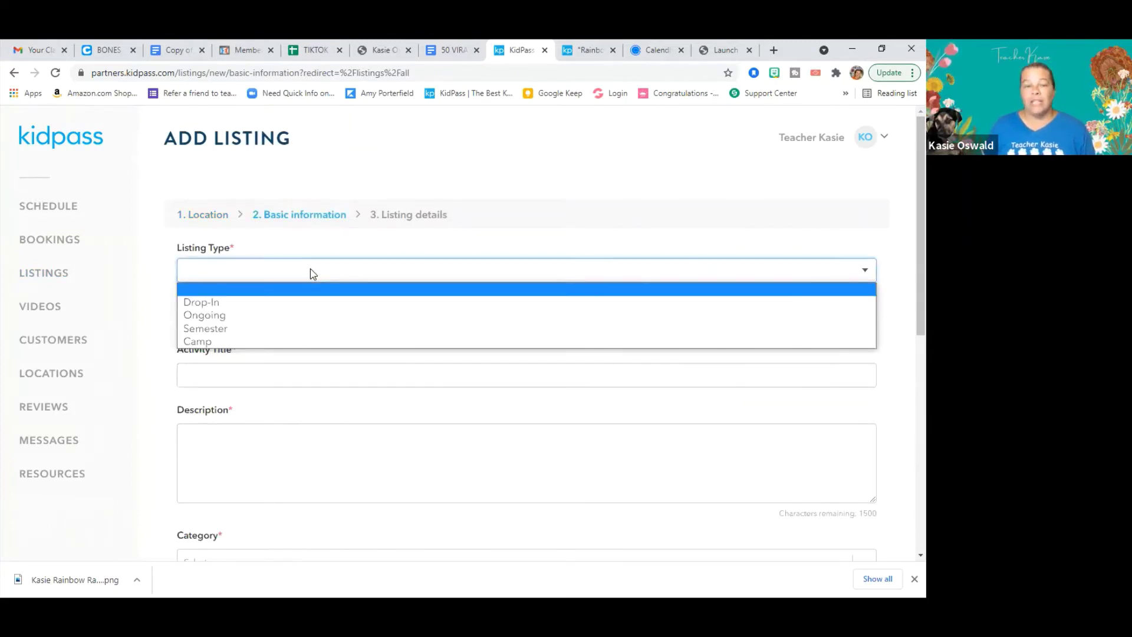
click(234, 317)
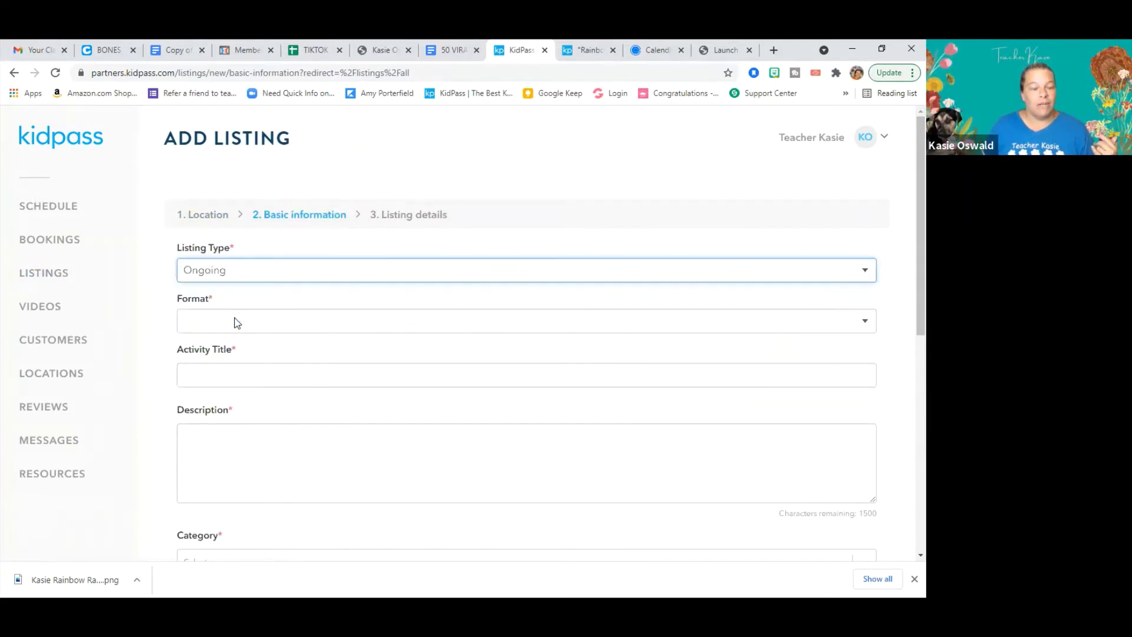
click(235, 320)
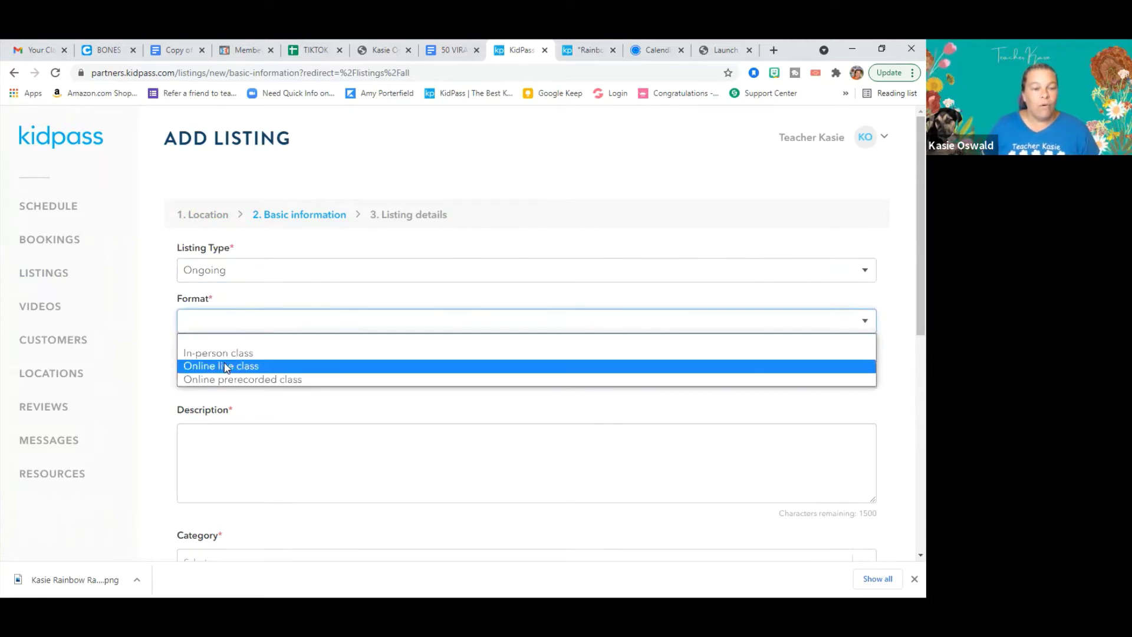
click(279, 372)
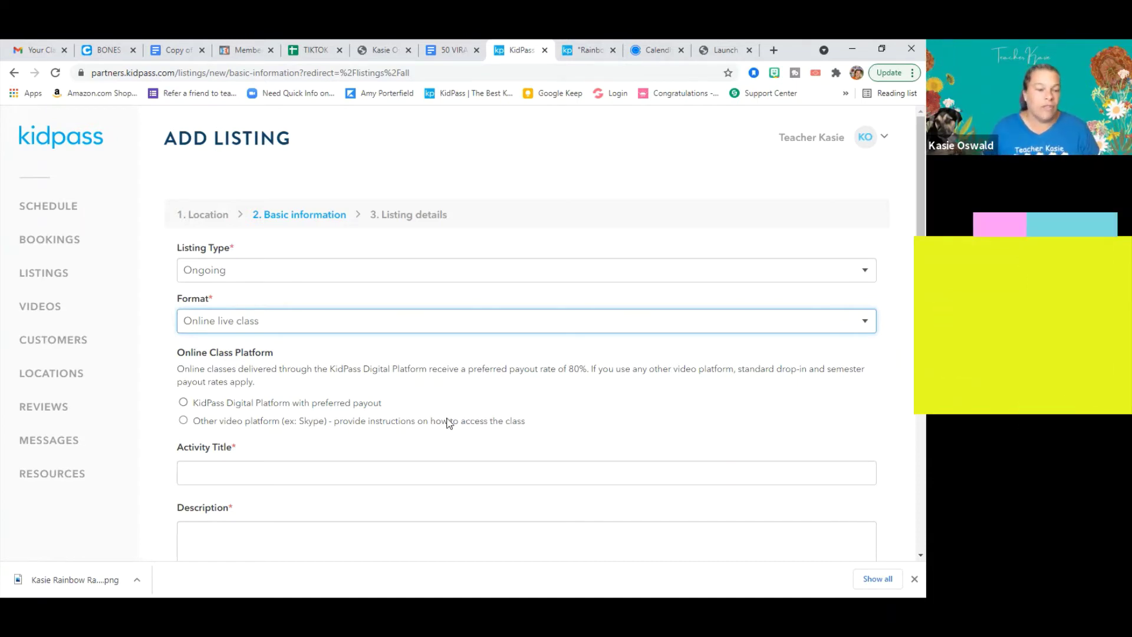
click(184, 403)
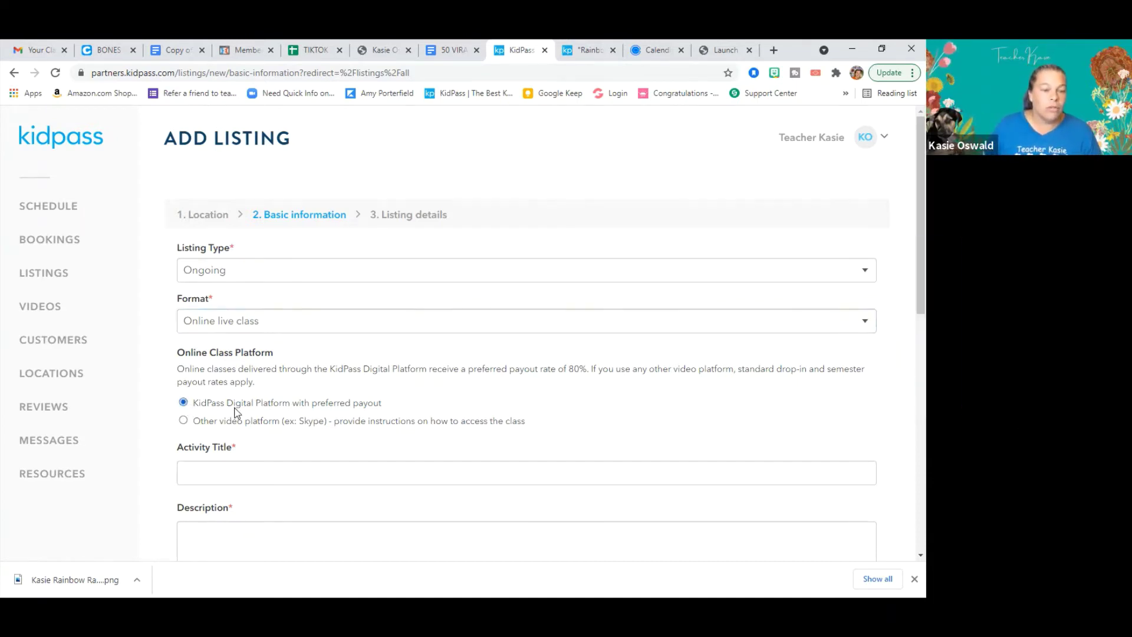
Paste "Rainbow Rangers Ongoing Class: A Story and Craft Class for Preschoolers" as the activity title.
scroll(379, 430, down, 2)
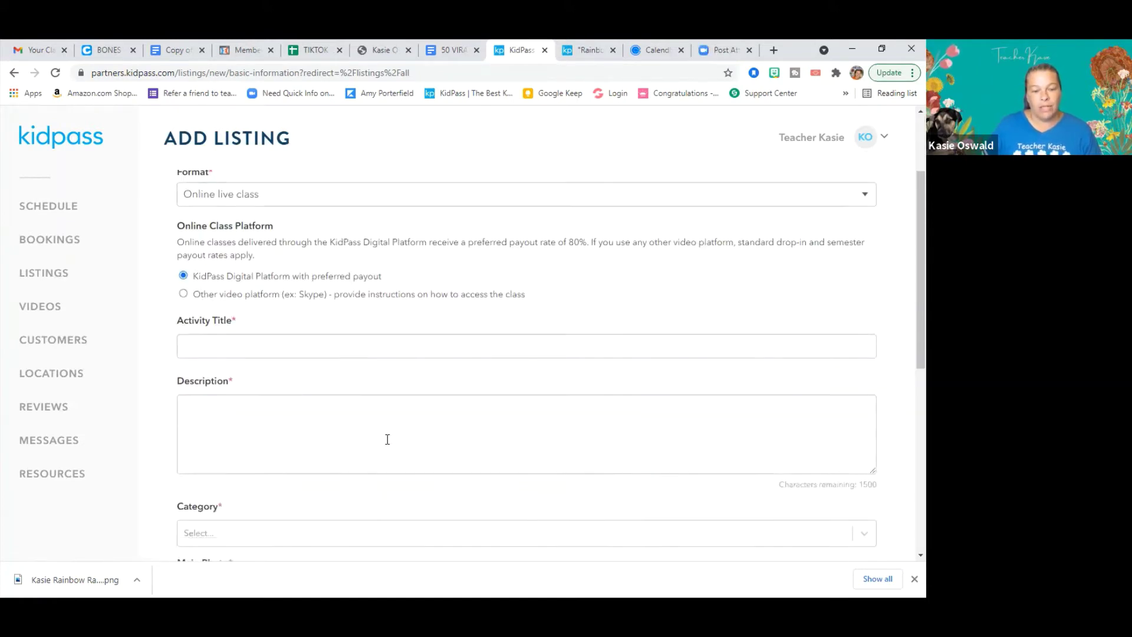
click(326, 343)
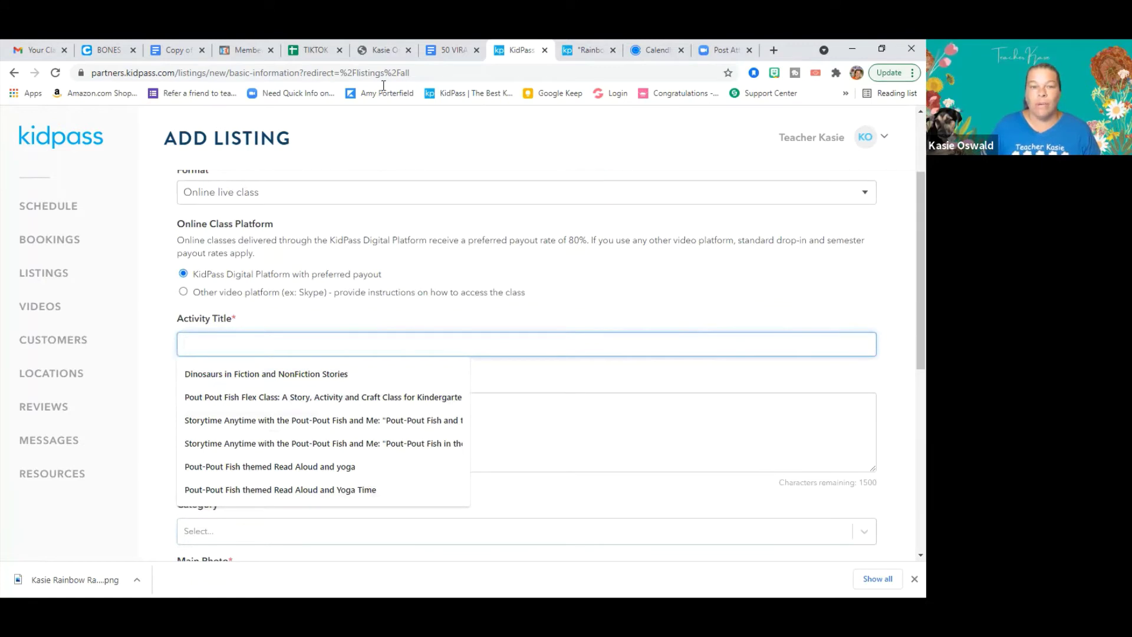
click(509, 141)
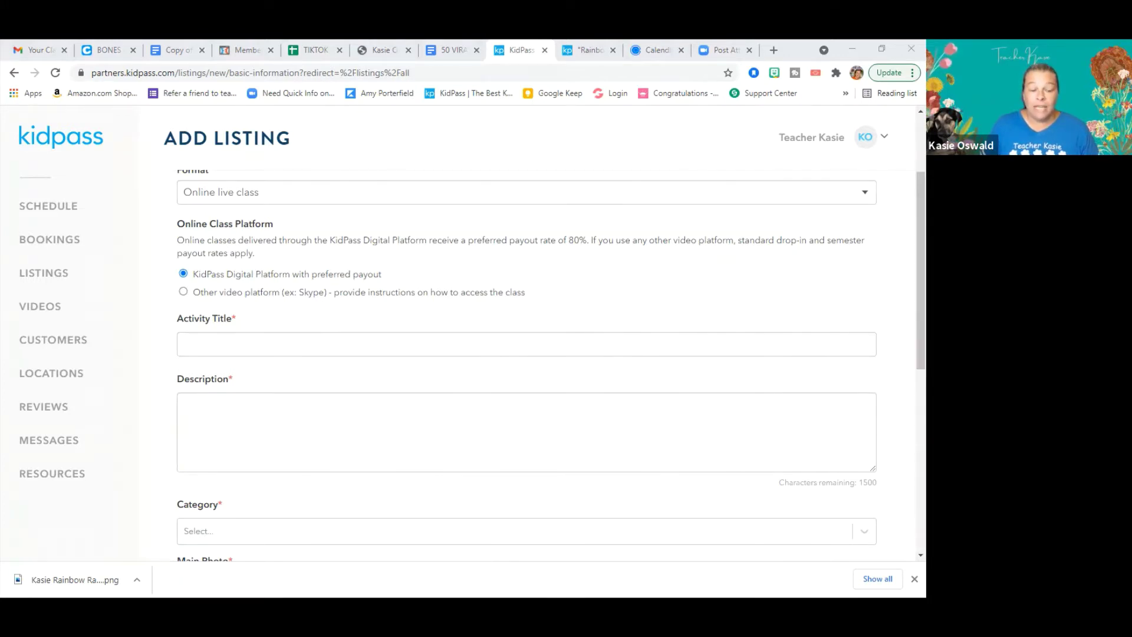
click(272, 344)
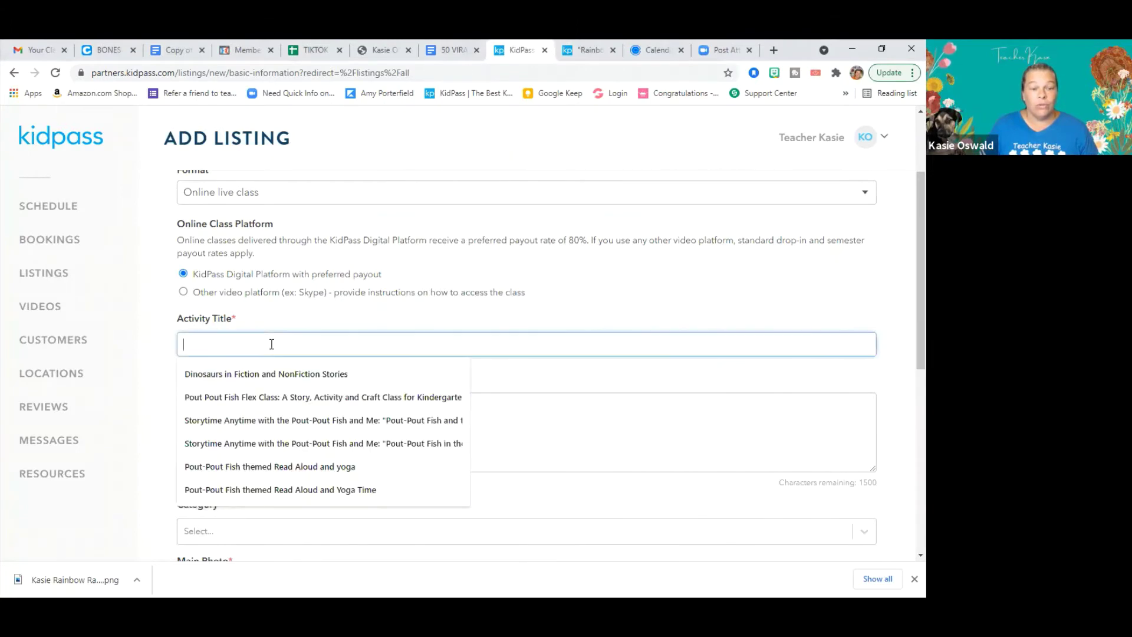
right_click(273, 349)
click(307, 457)
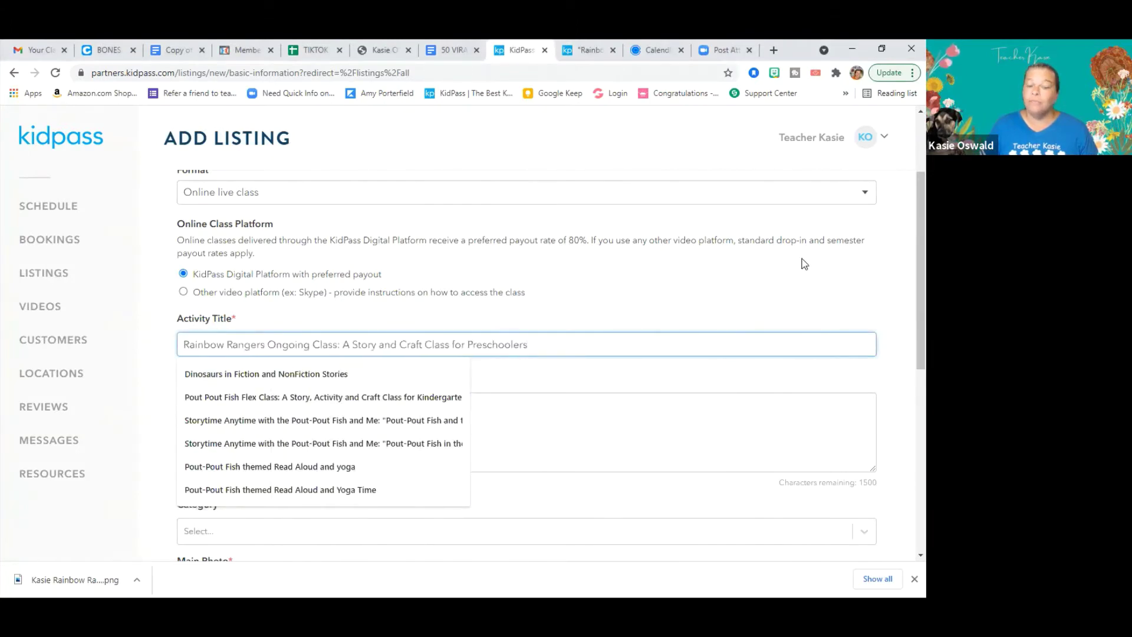
click(608, 296)
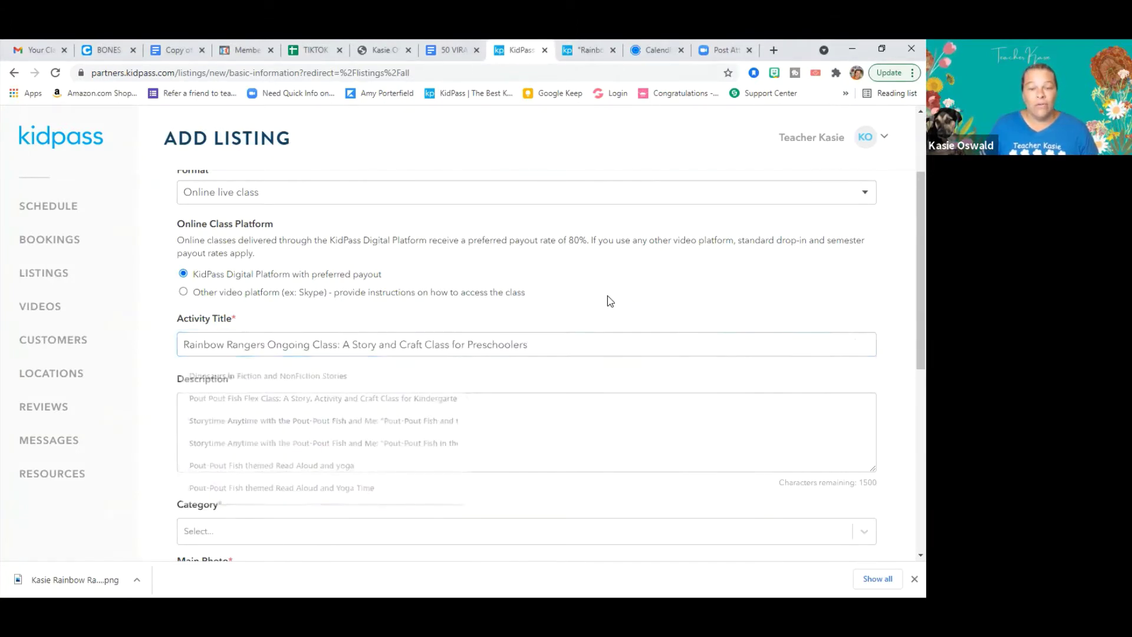
Paste the prepared Rainbow Rangers class text into the listing's description and read it through from start to end.
scroll(610, 302, down, 3)
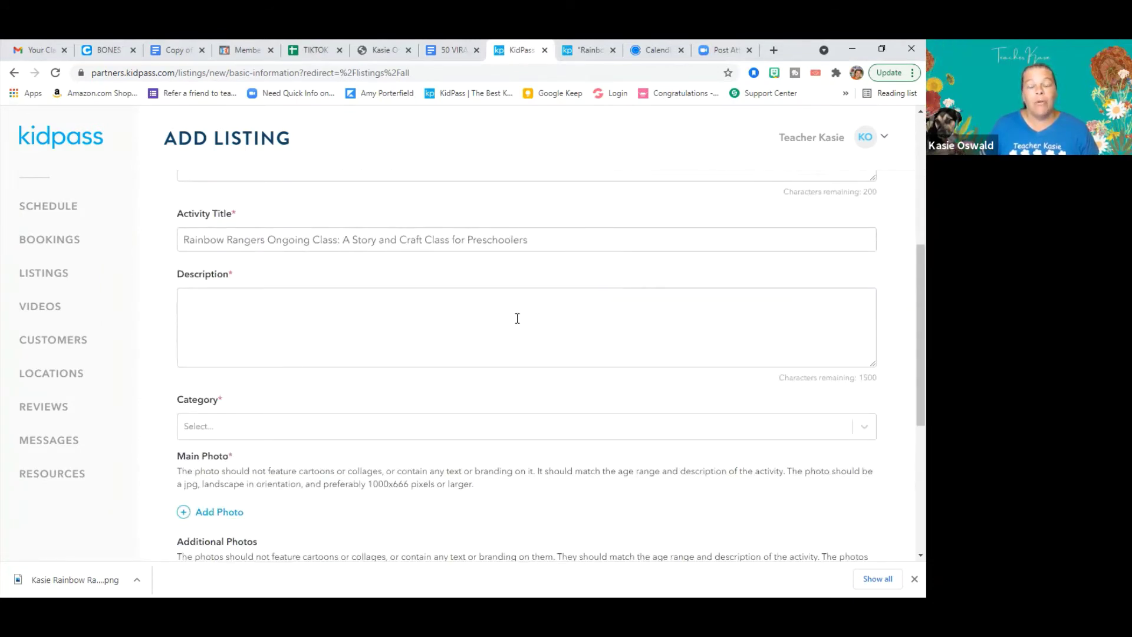
click(409, 314)
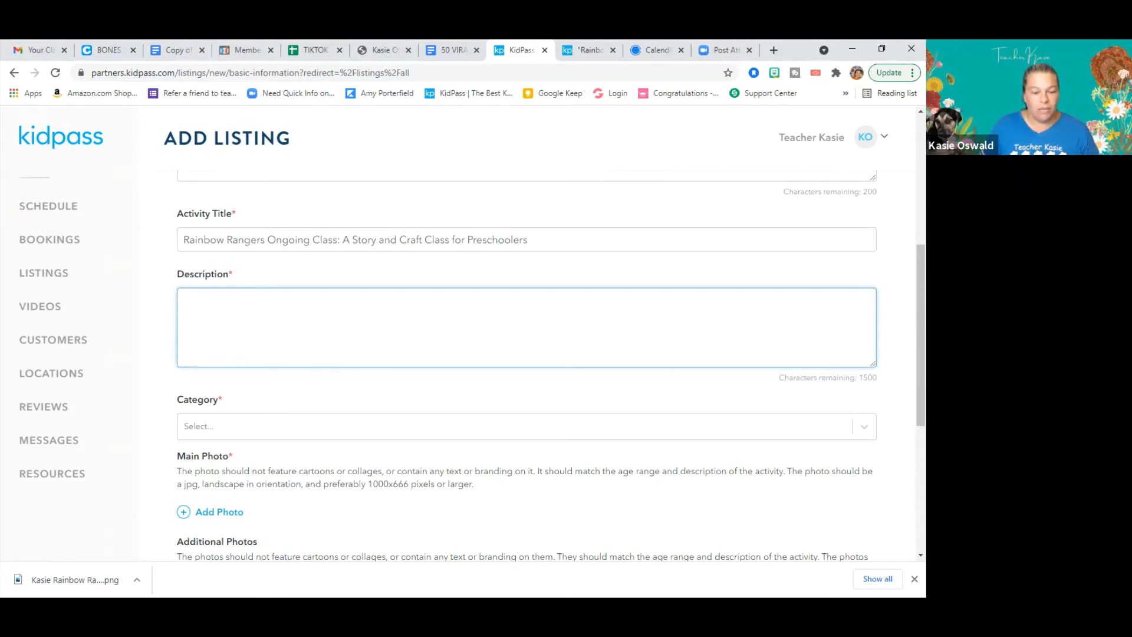
right_click(268, 302)
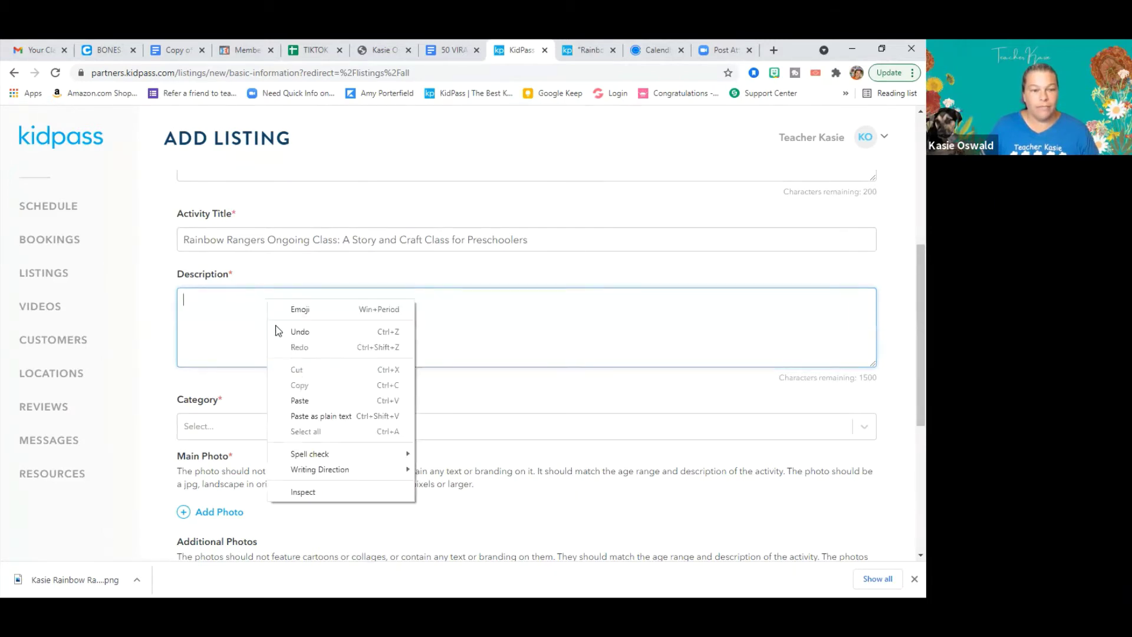
click(300, 400)
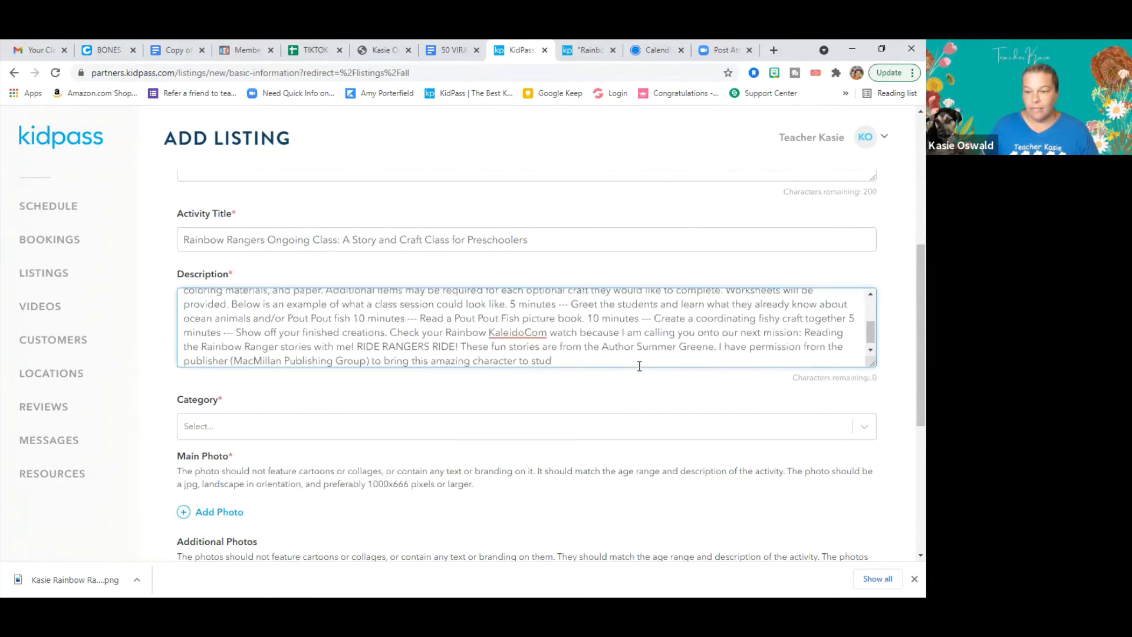
scroll(544, 240, down, 2)
scroll(549, 247, up, 8)
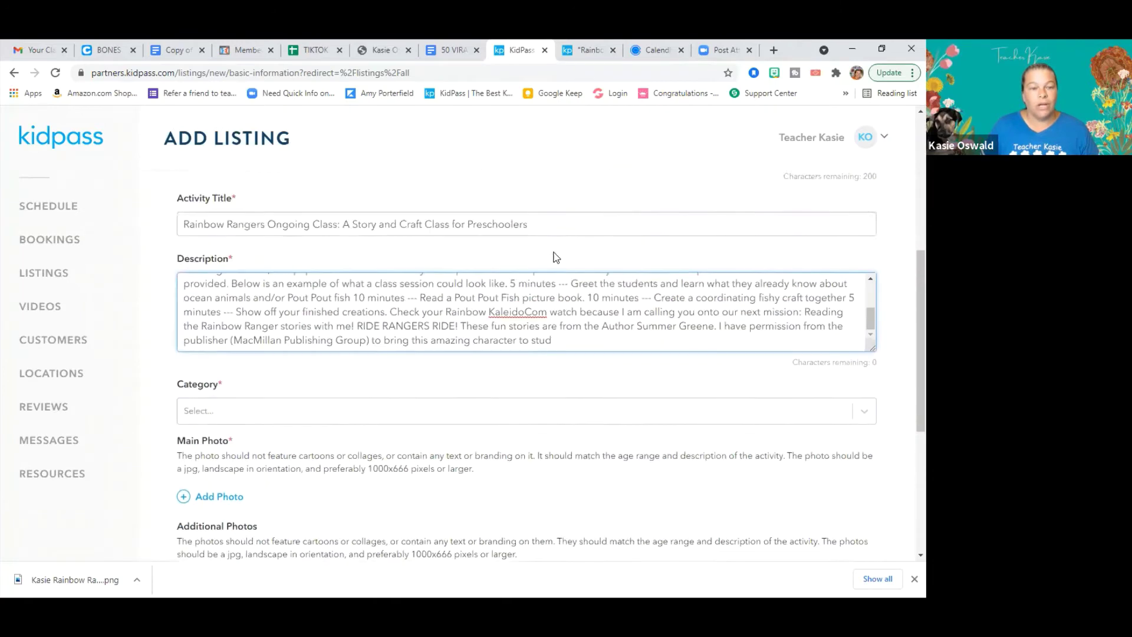
scroll(626, 402, up, 1)
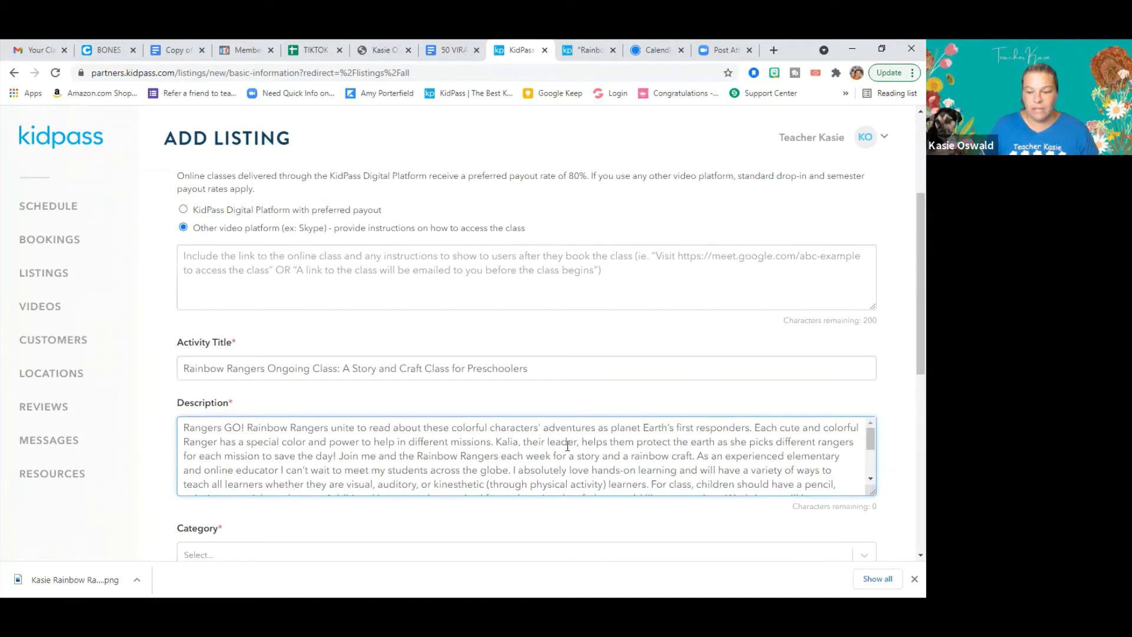
scroll(567, 447, down, 2)
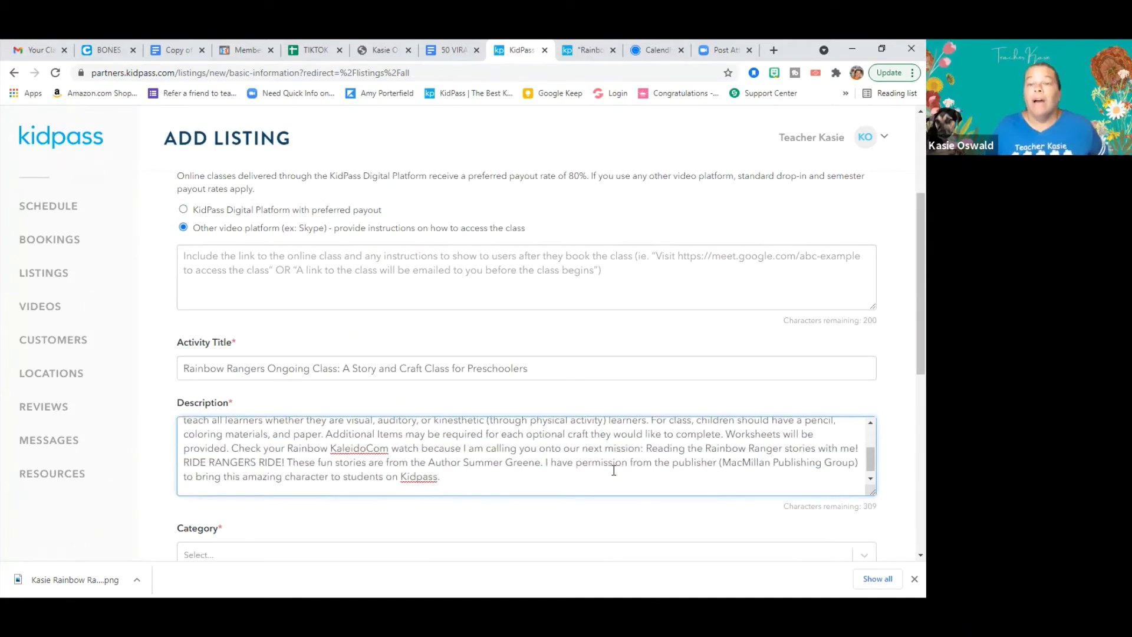
scroll(672, 463, up, 3)
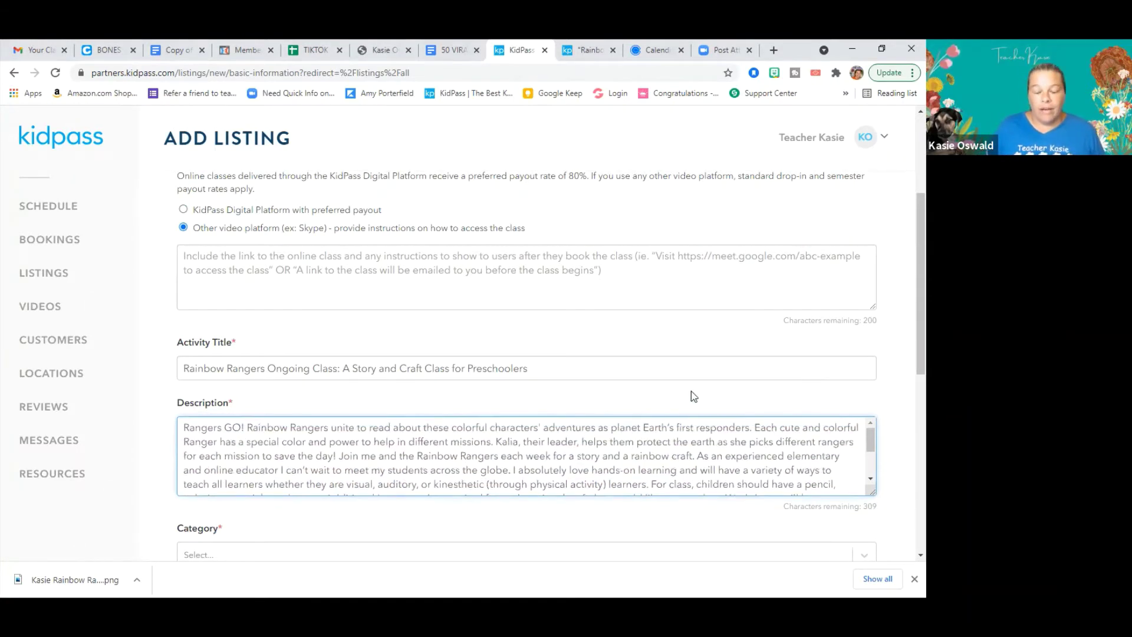
Assign the categories Academic, Language, and Arts & Crafts to the listing.
drag(920, 308, 908, 405)
click(274, 304)
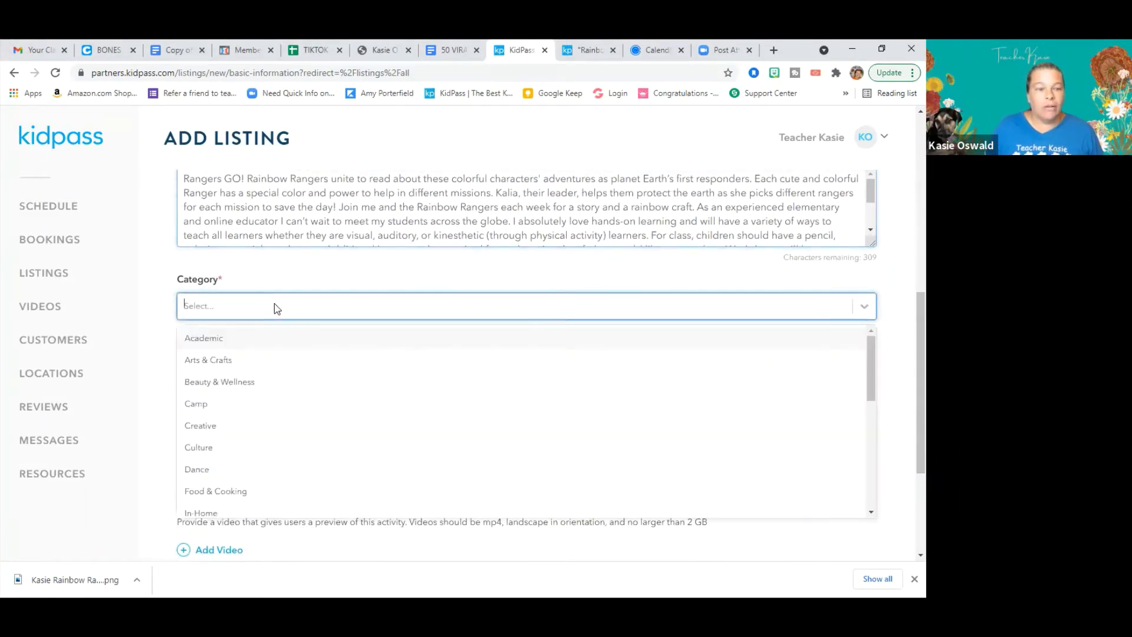
click(245, 339)
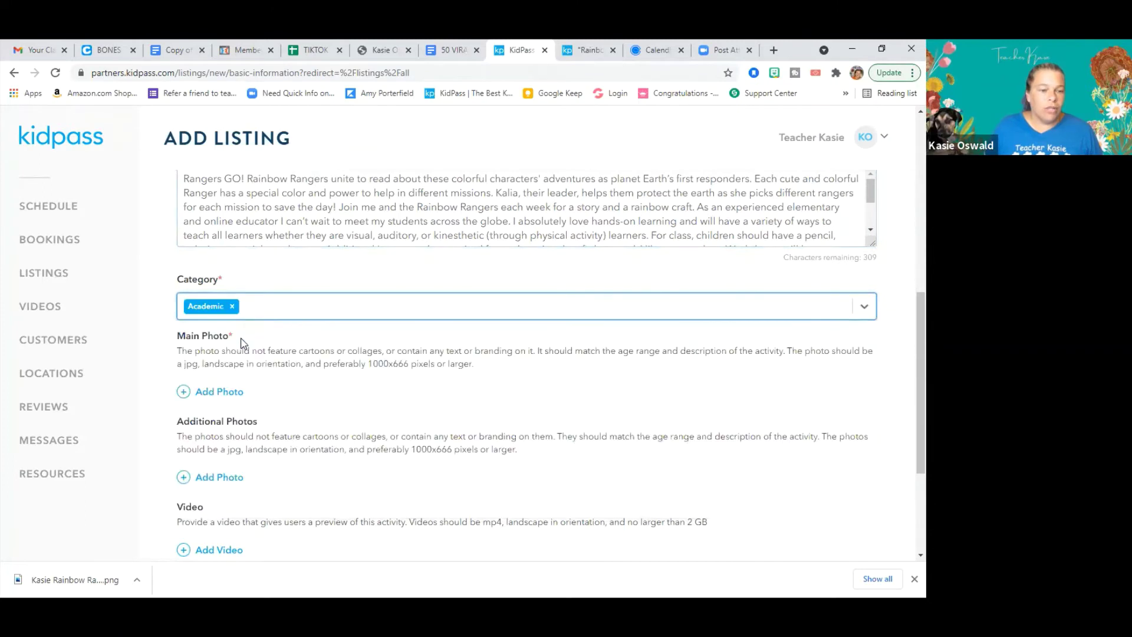
click(300, 307)
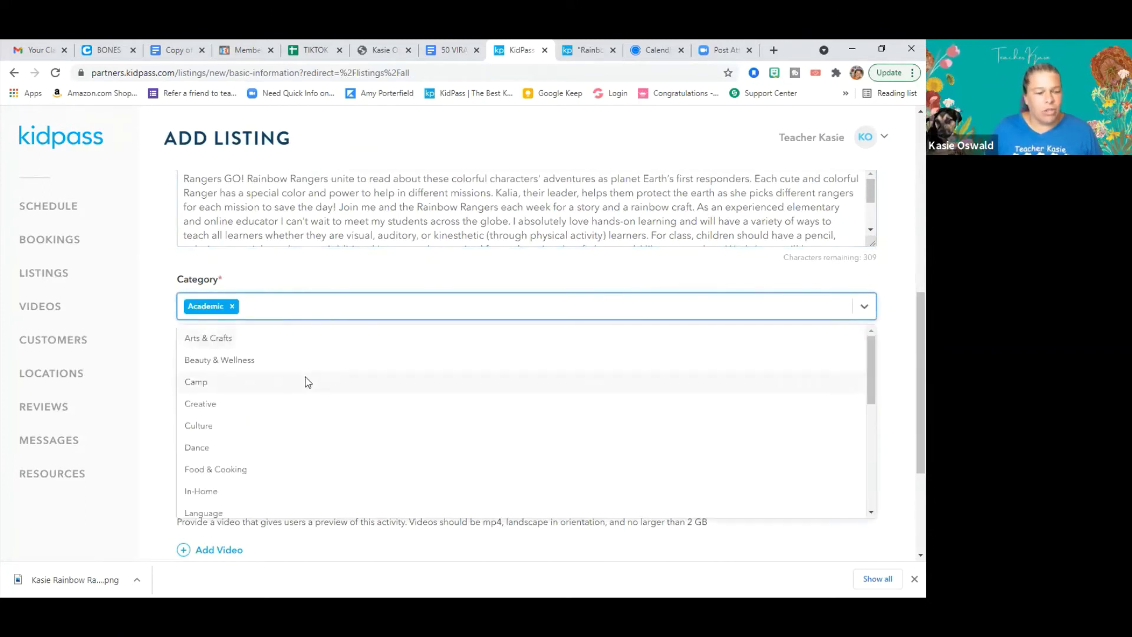
scroll(273, 454, down, 1)
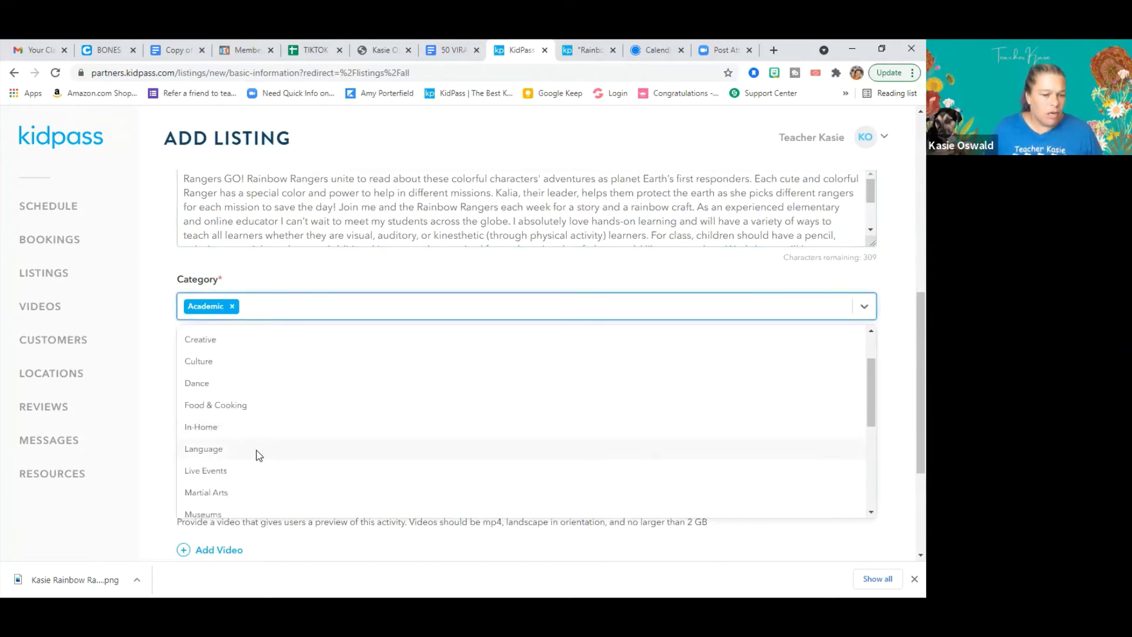
click(256, 452)
click(340, 312)
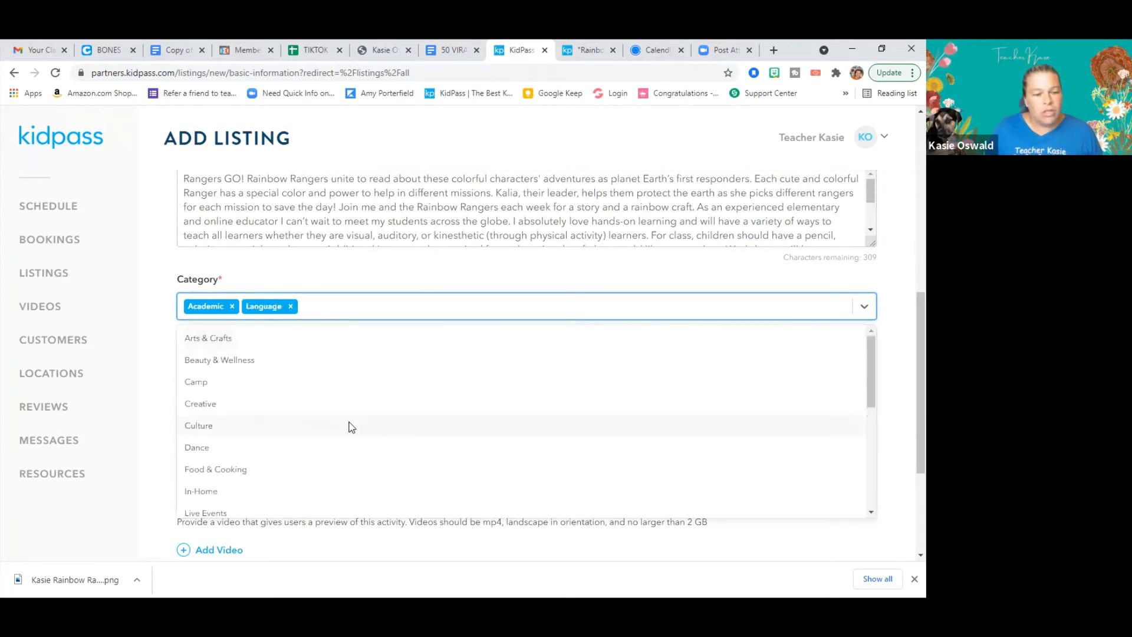
scroll(350, 427, down, 3)
scroll(350, 428, down, 2)
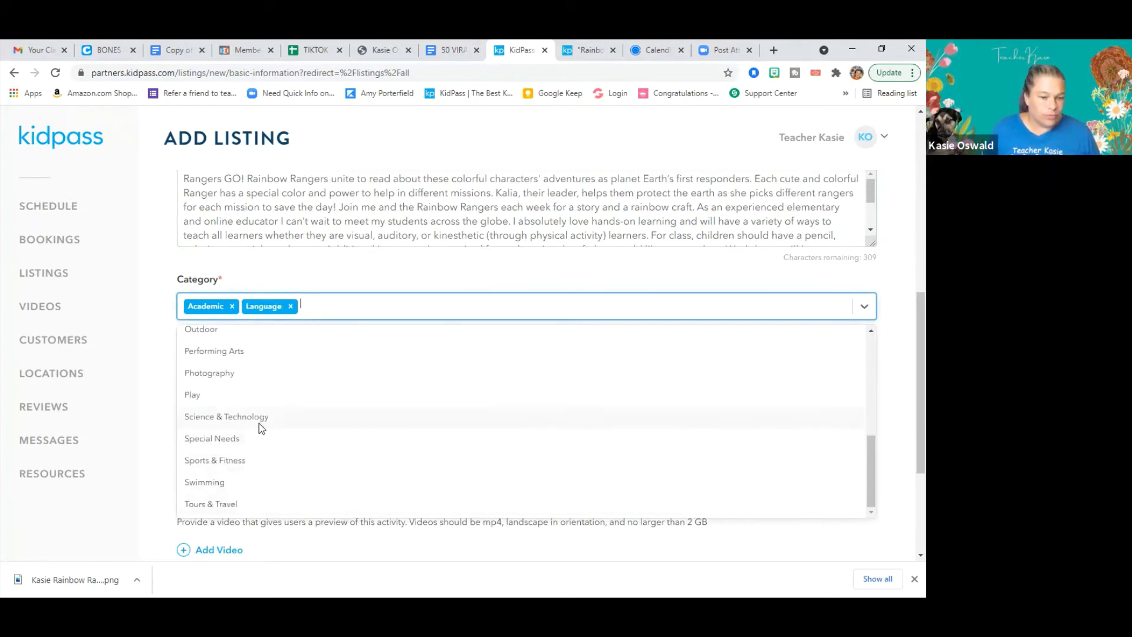
scroll(274, 401, up, 3)
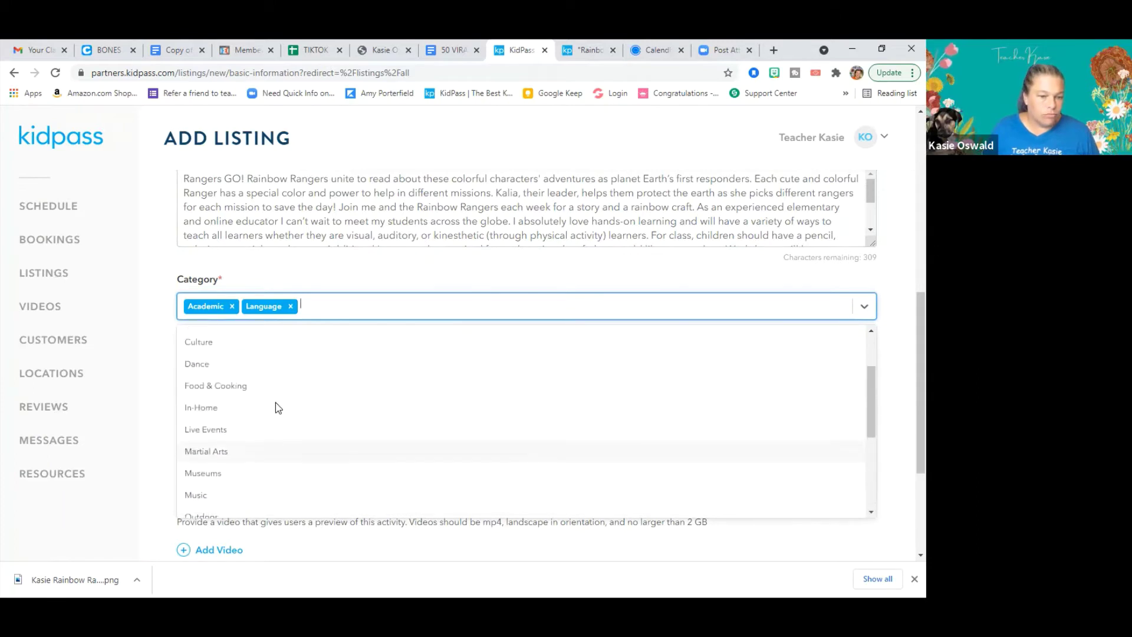
scroll(277, 406, up, 3)
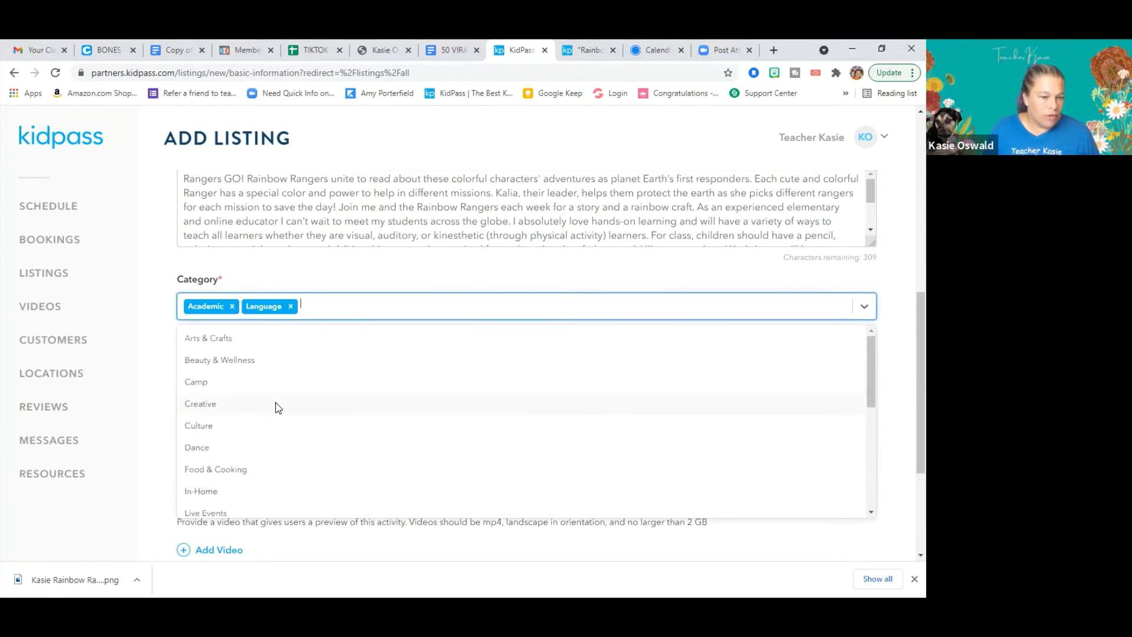
click(264, 341)
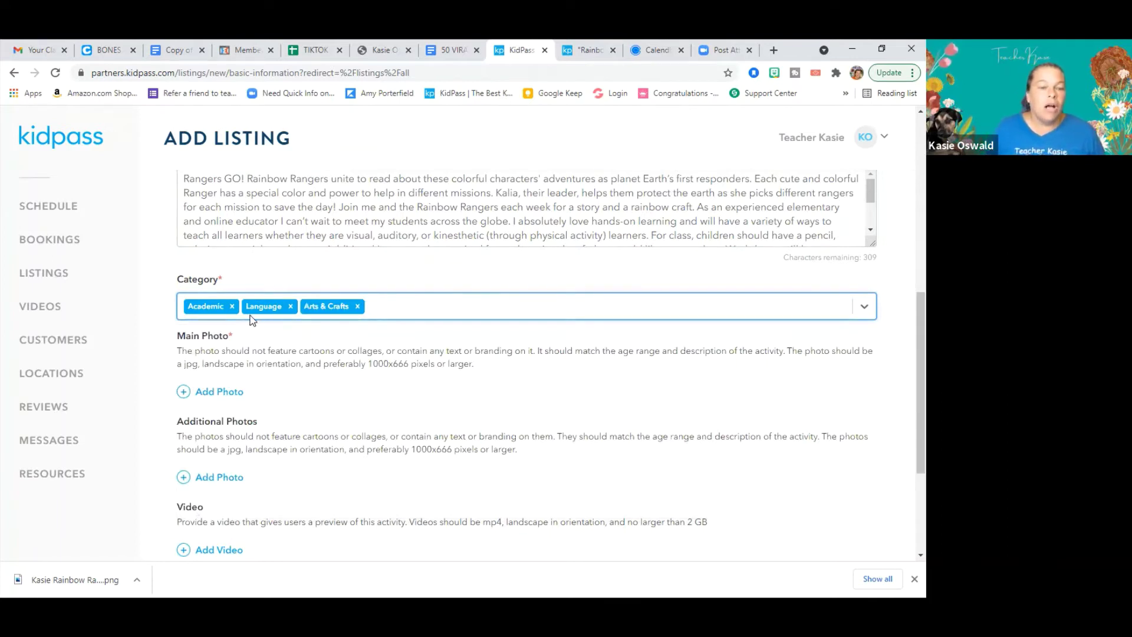
Add the Rainbow Rangers class PNG from the Downloads folder as the listing's main photo.
click(222, 393)
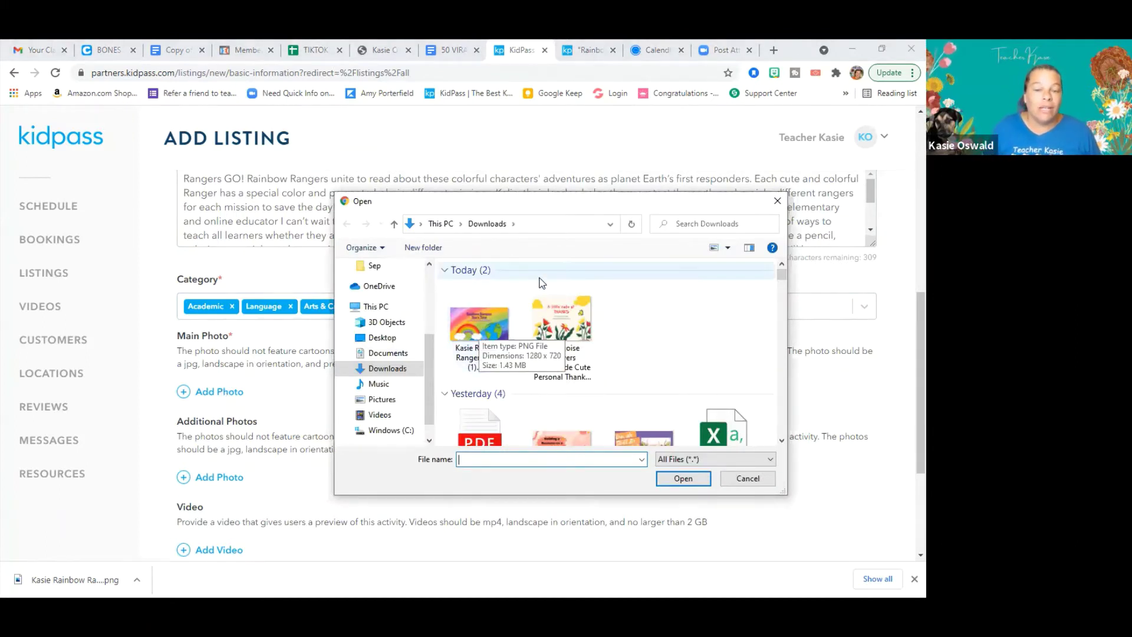
click(471, 329)
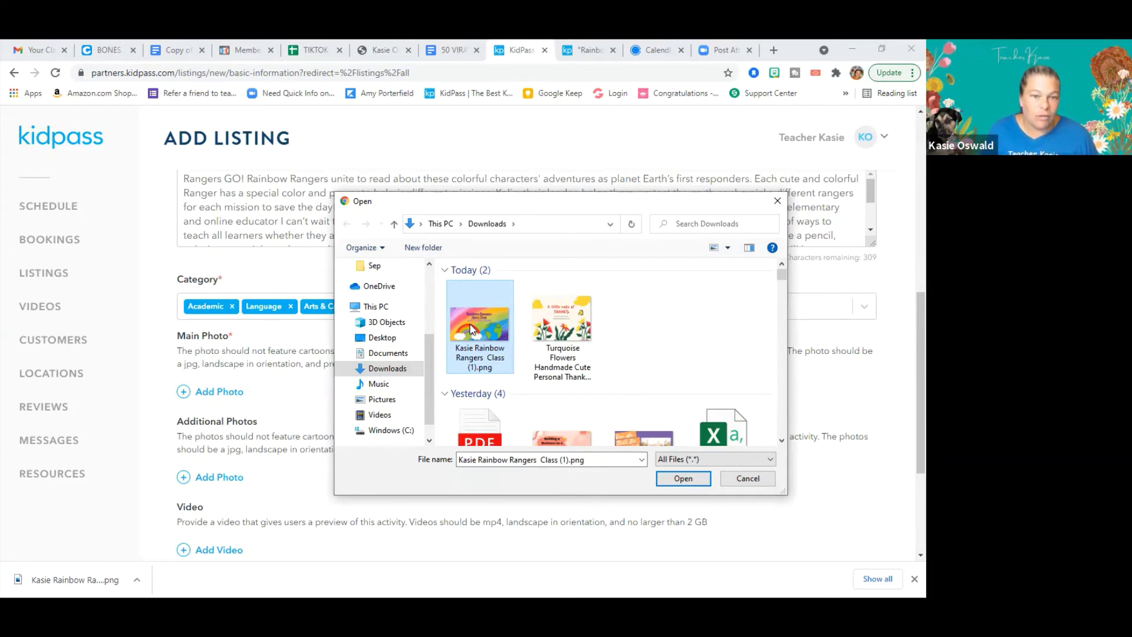
double_click(471, 328)
Set the age range from 3.5 years to 6 years and continue to the listing details.
scroll(475, 336, down, 3)
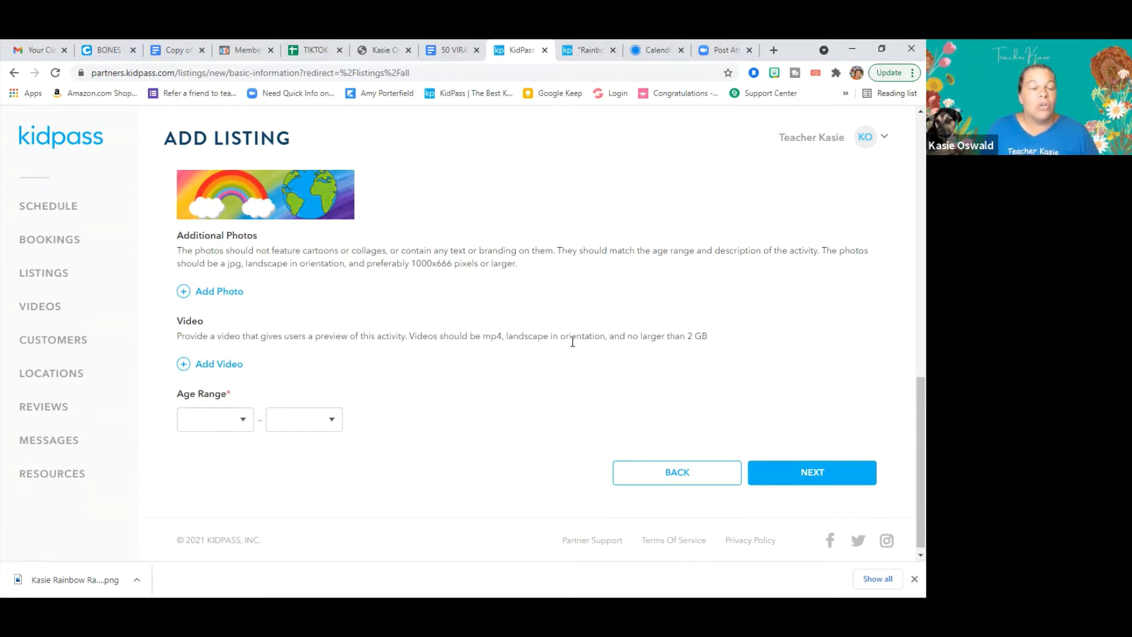
click(243, 419)
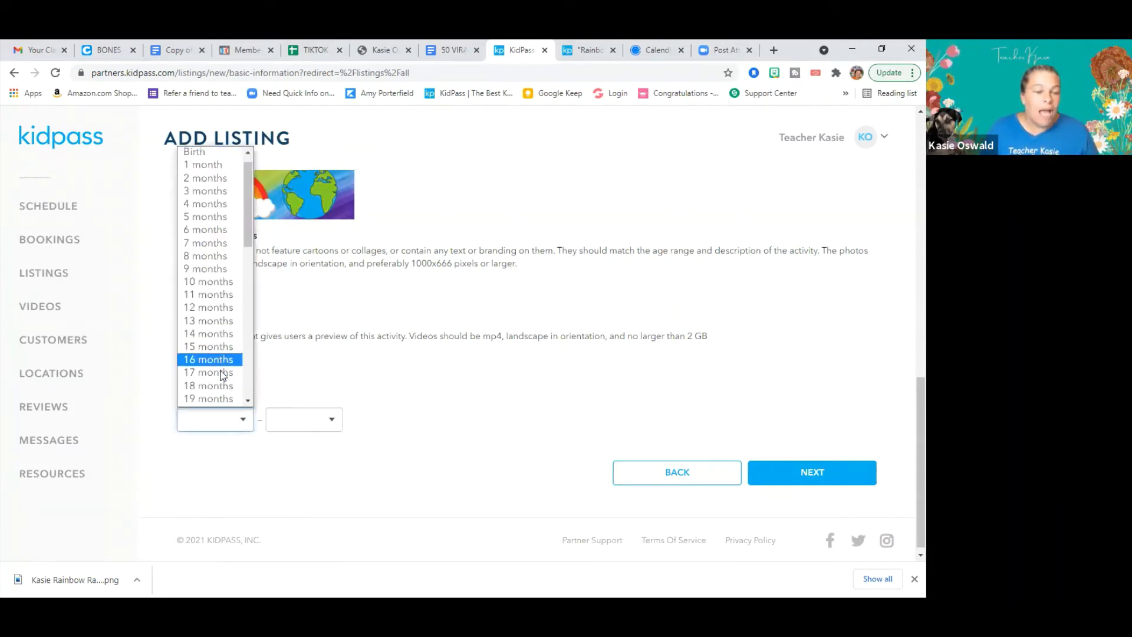
scroll(221, 365, down, 7)
scroll(214, 335, up, 8)
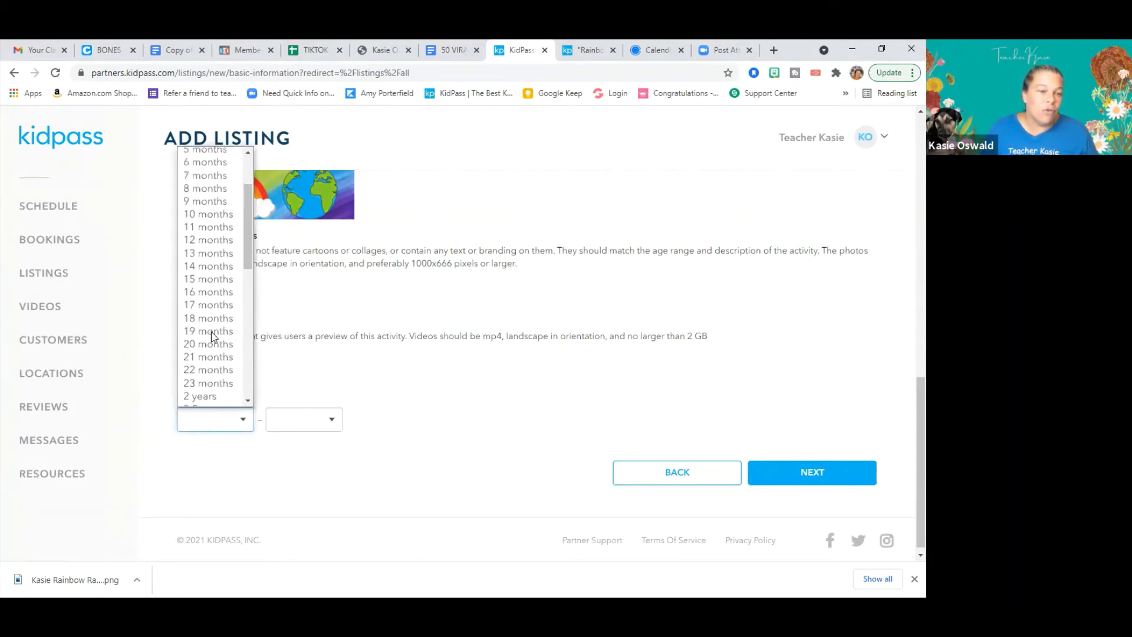
scroll(215, 332, down, 3)
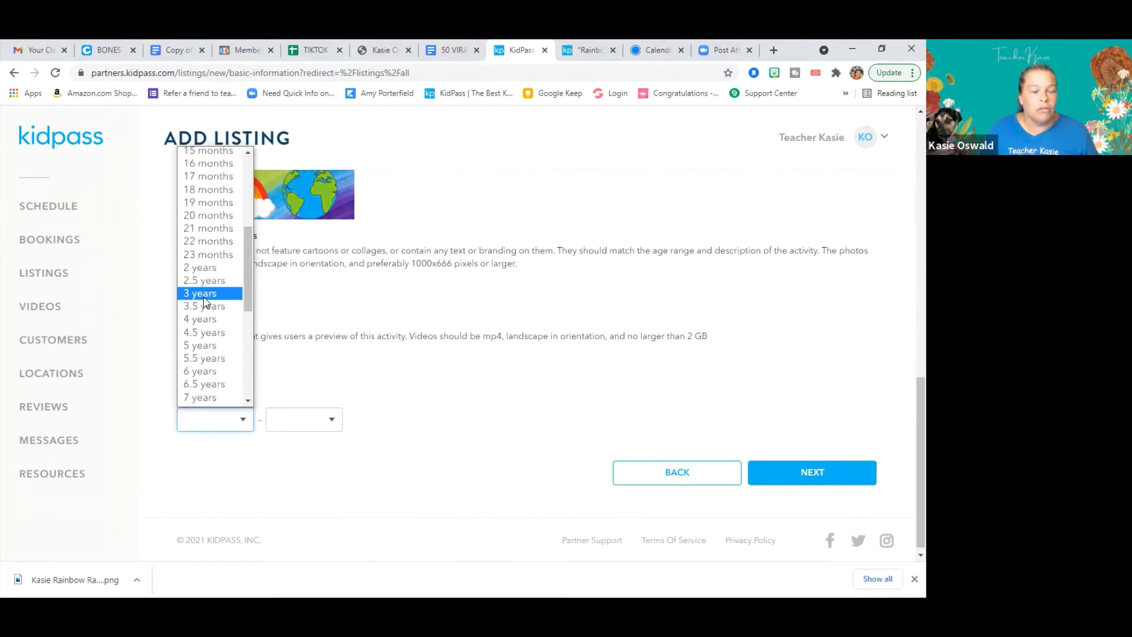
click(205, 306)
click(333, 421)
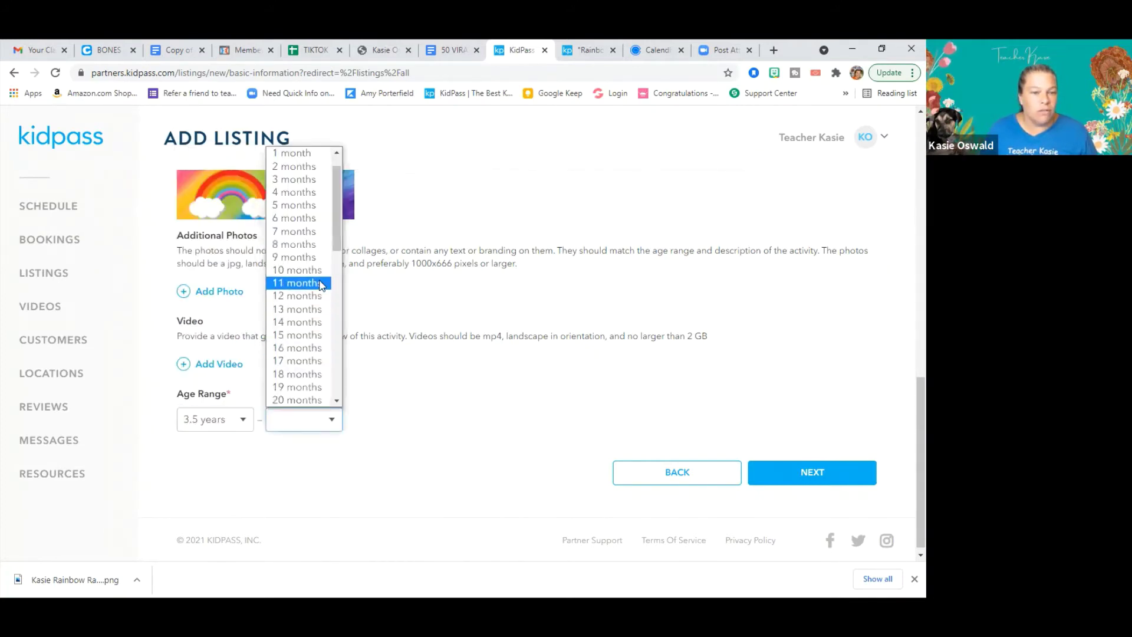
scroll(288, 298, down, 10)
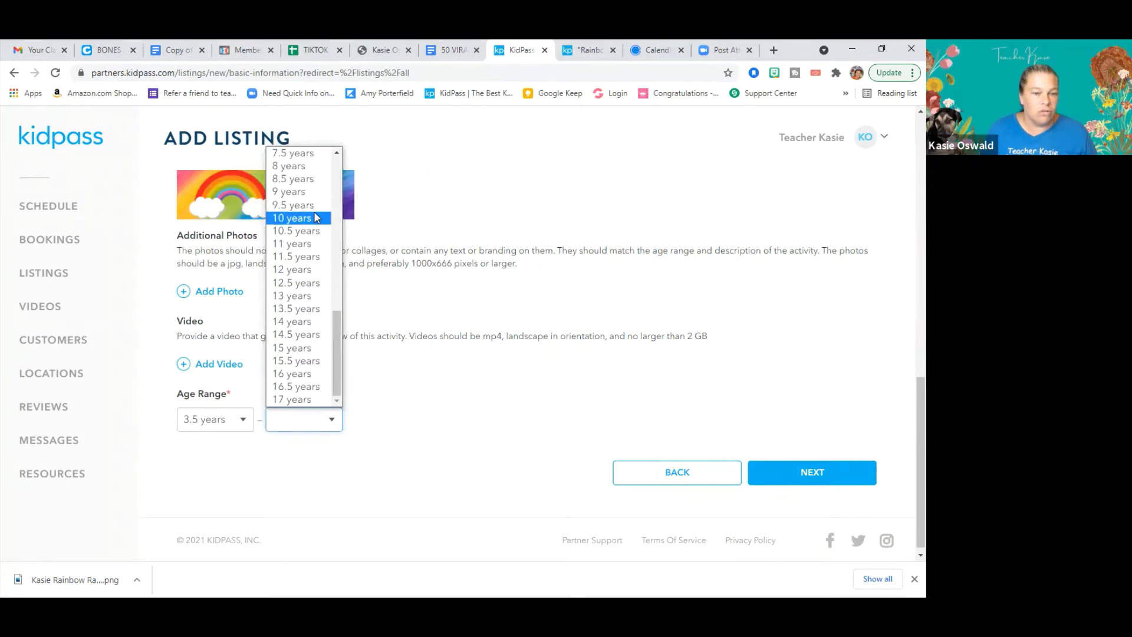
scroll(290, 236, up, 3)
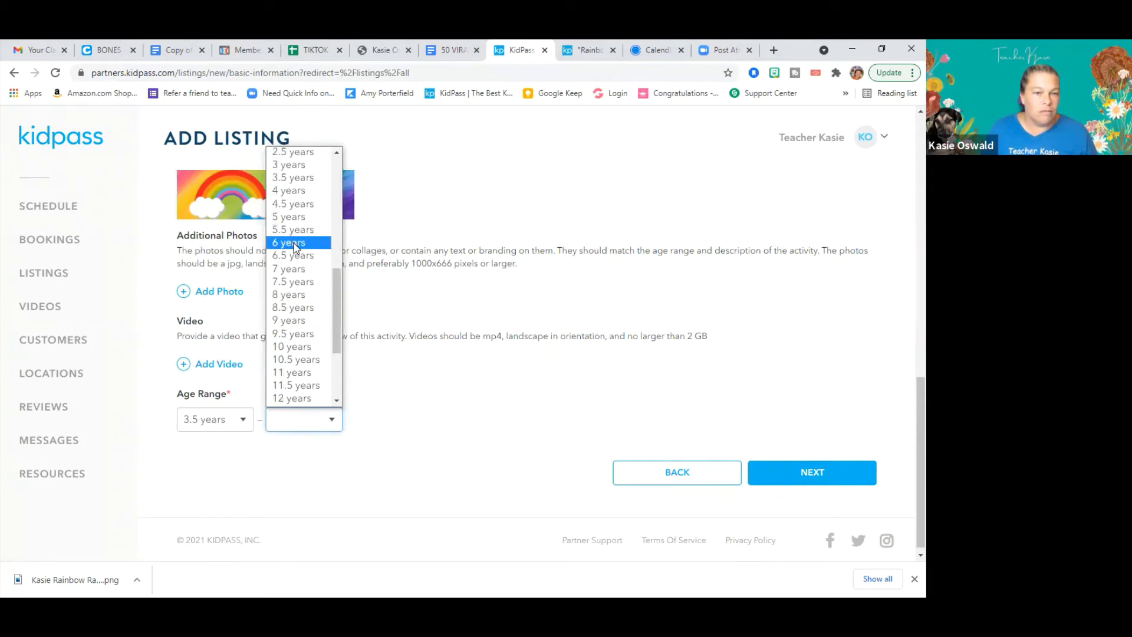
click(294, 242)
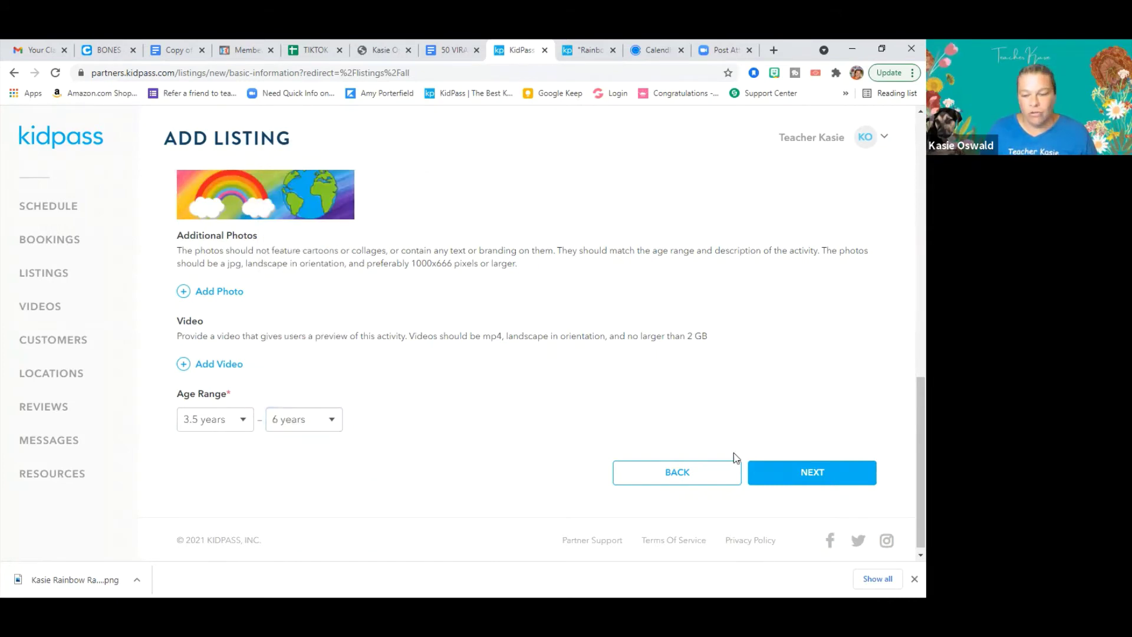
click(760, 471)
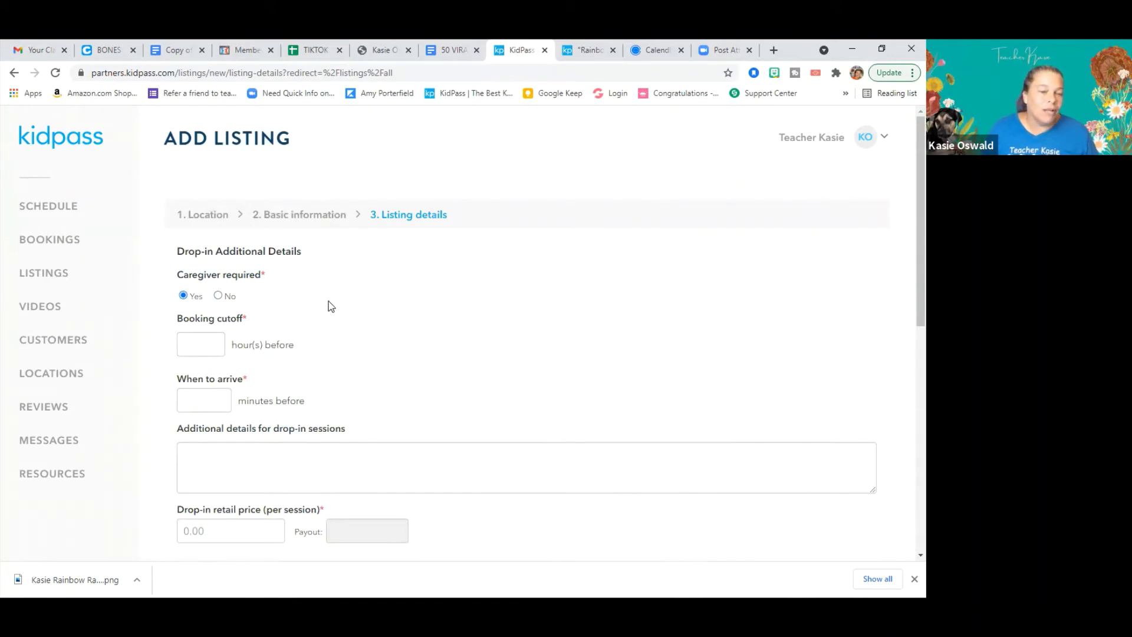
Set the drop-in booking cutoff to 1 hour before and the arrival time to 2 minutes before.
click(214, 342)
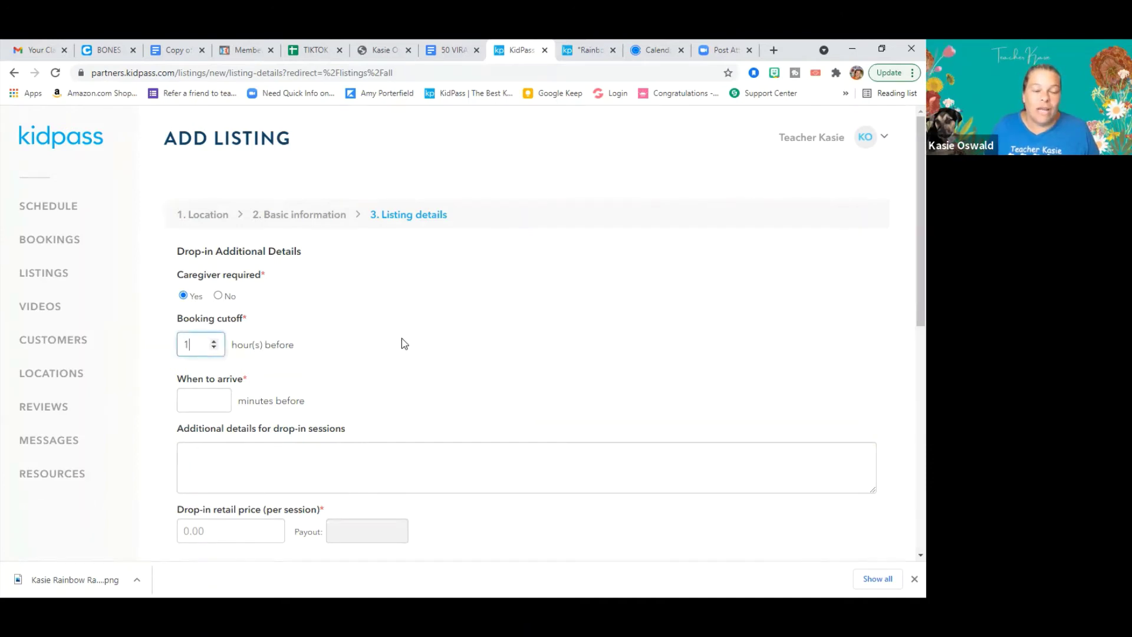
click(220, 397)
click(221, 397)
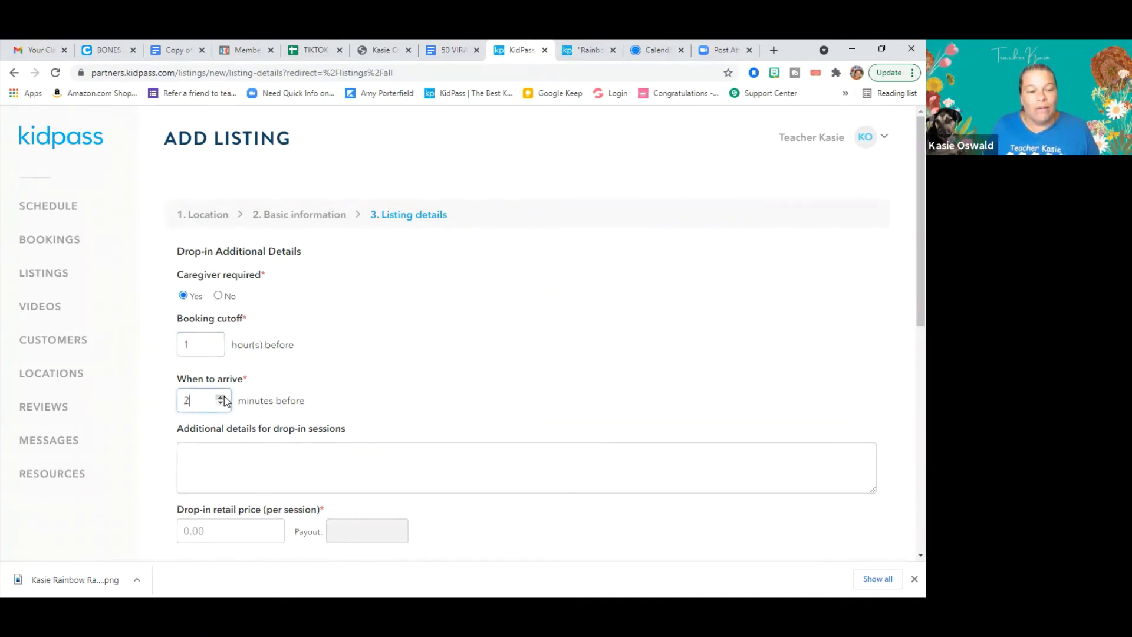
Paste the prepared Rainbow Rangers class text with the learner summary into the additional details for drop-in sessions.
scroll(377, 348, down, 3)
click(313, 276)
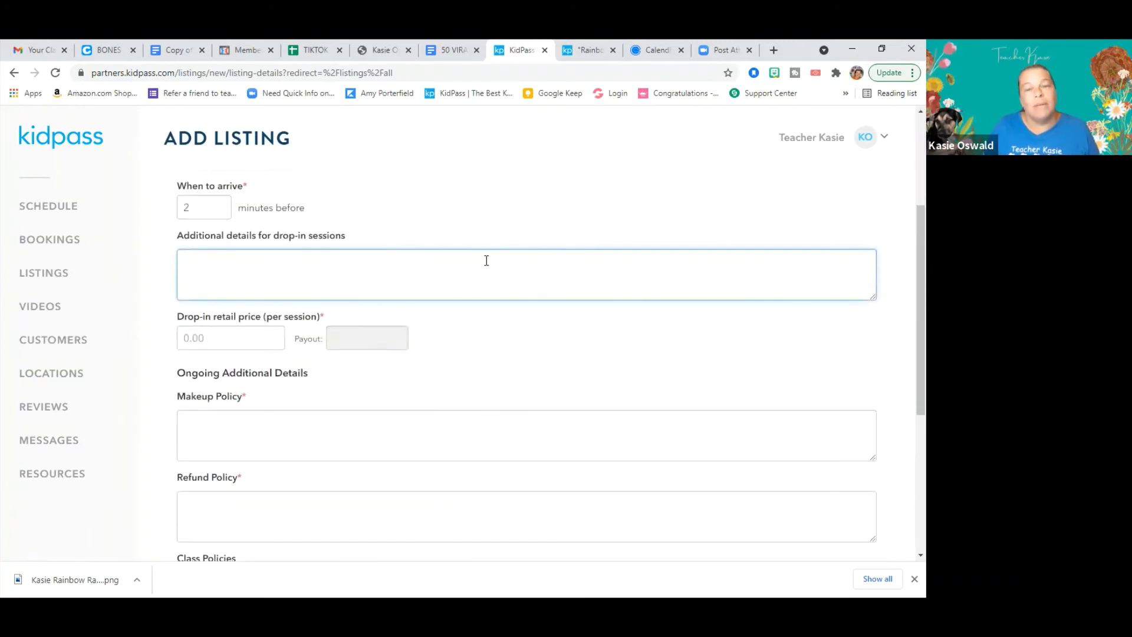
click(451, 44)
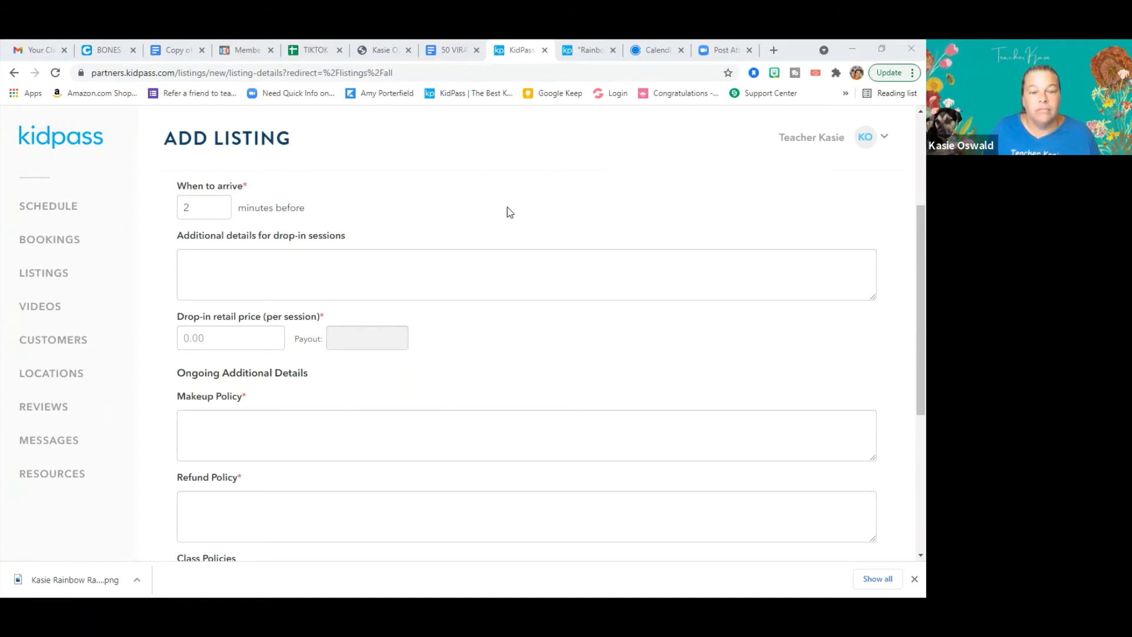
right_click(266, 265)
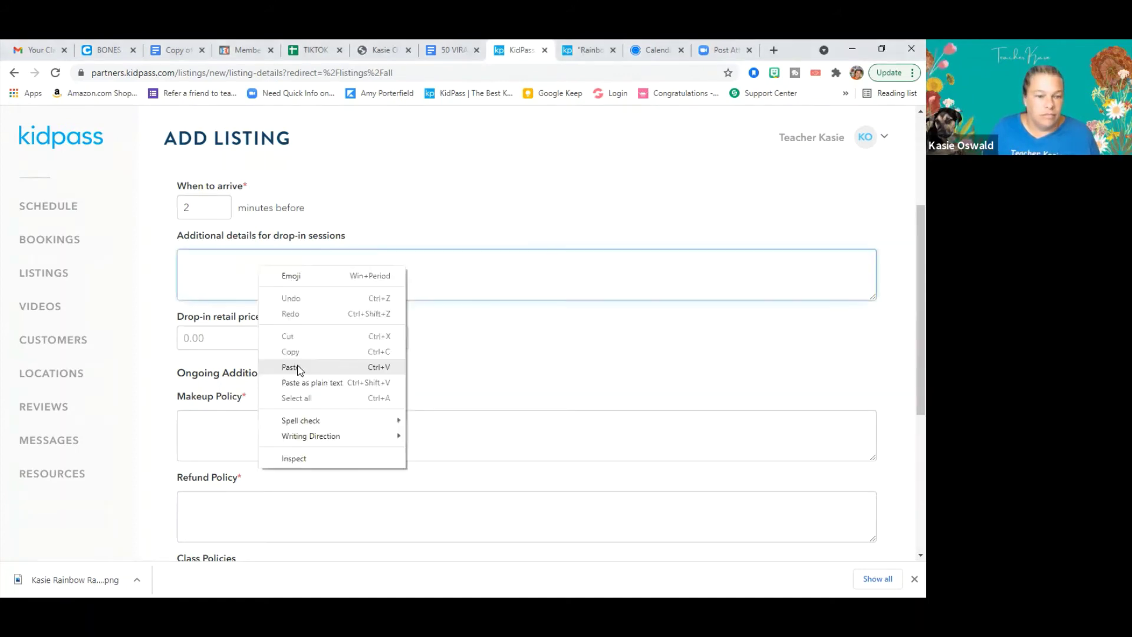
click(290, 363)
key(Return)
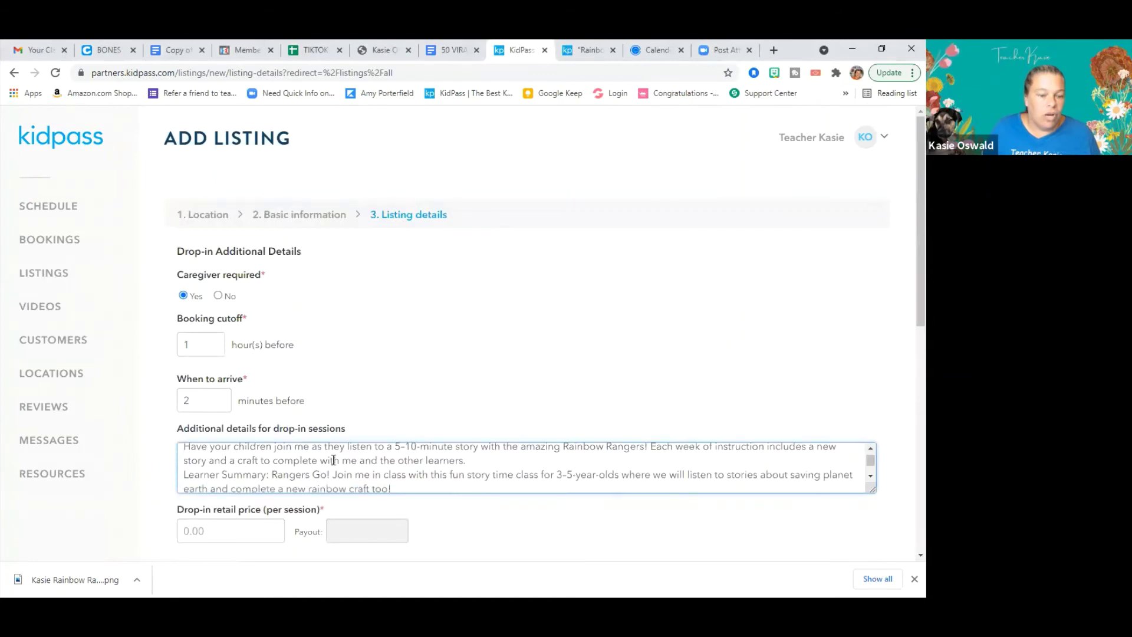
Set the drop-in retail price per session to 7.00.
scroll(235, 458, down, 2)
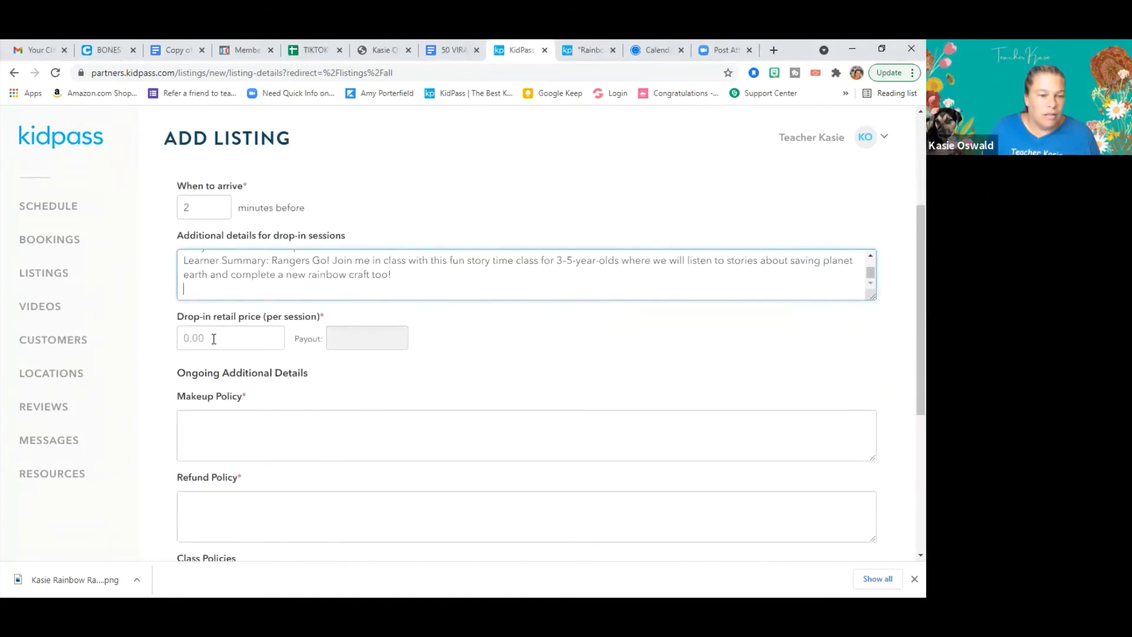
click(212, 336)
click(205, 391)
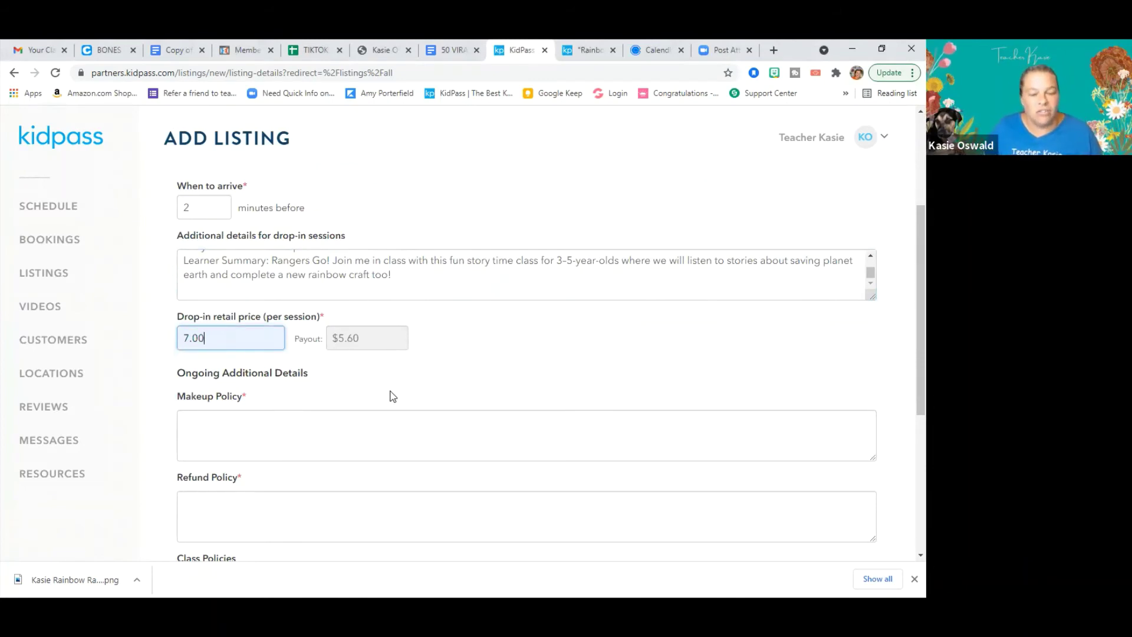
Fill in the makeup policy with "A recorded class may be sent with an email letting me know you need it.".
click(236, 421)
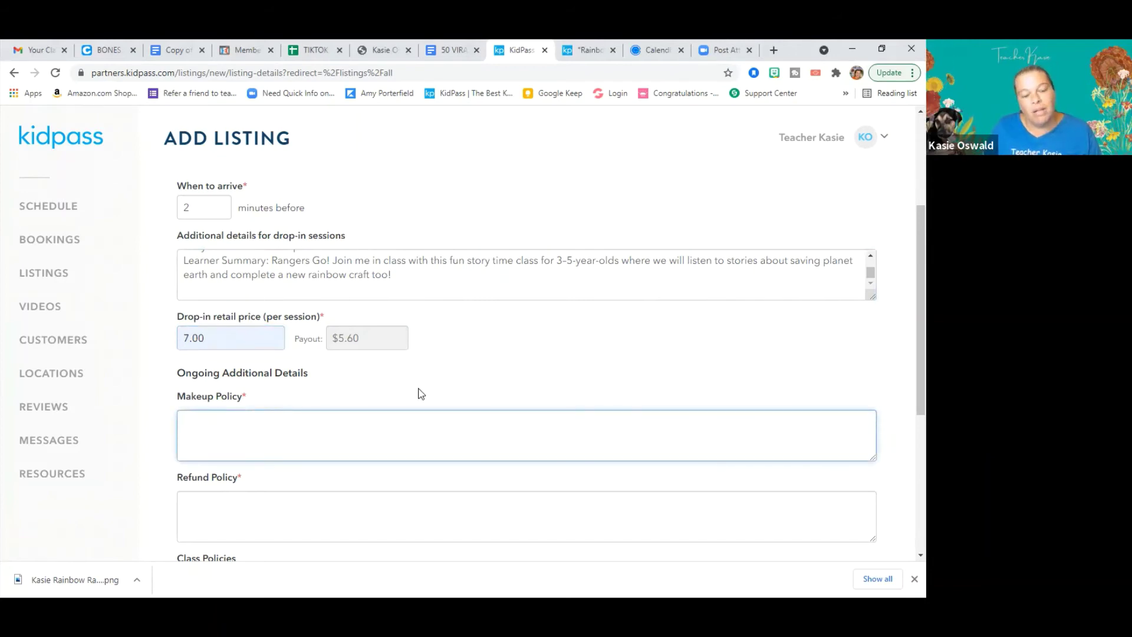
key(ctrl+z)
click(247, 420)
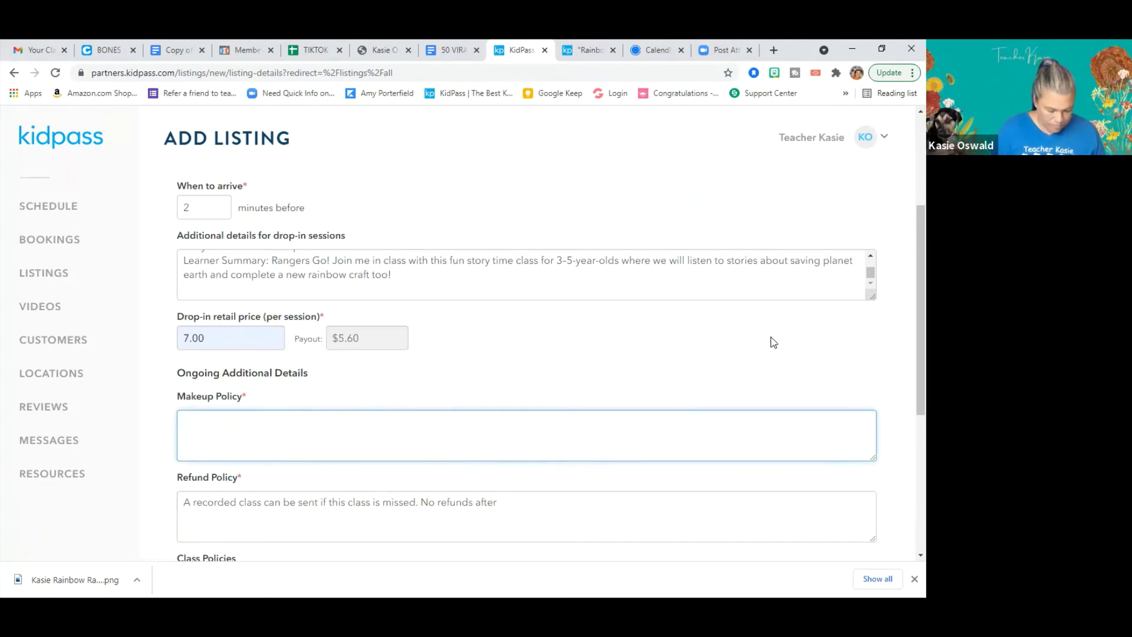
text(A recor)
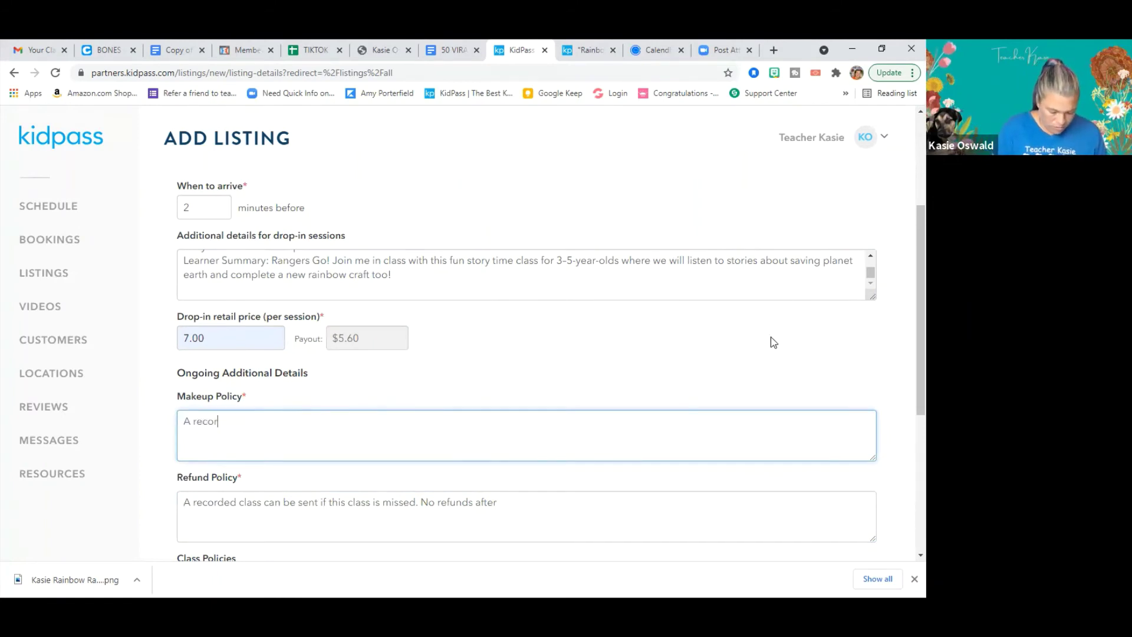
text(ded class may )
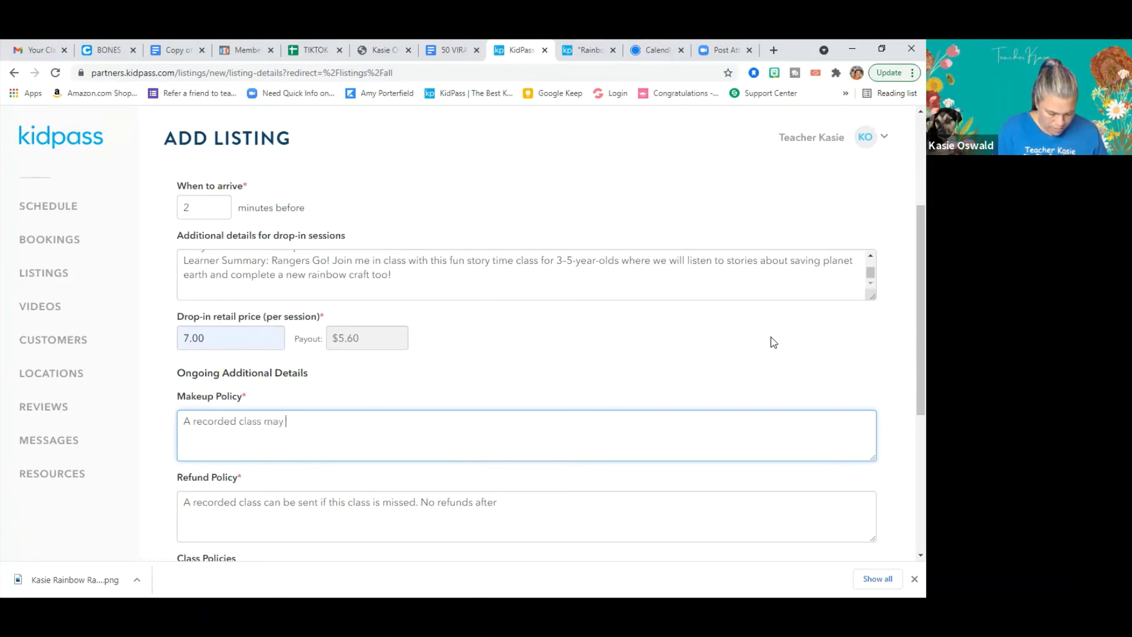
text(be sent with)
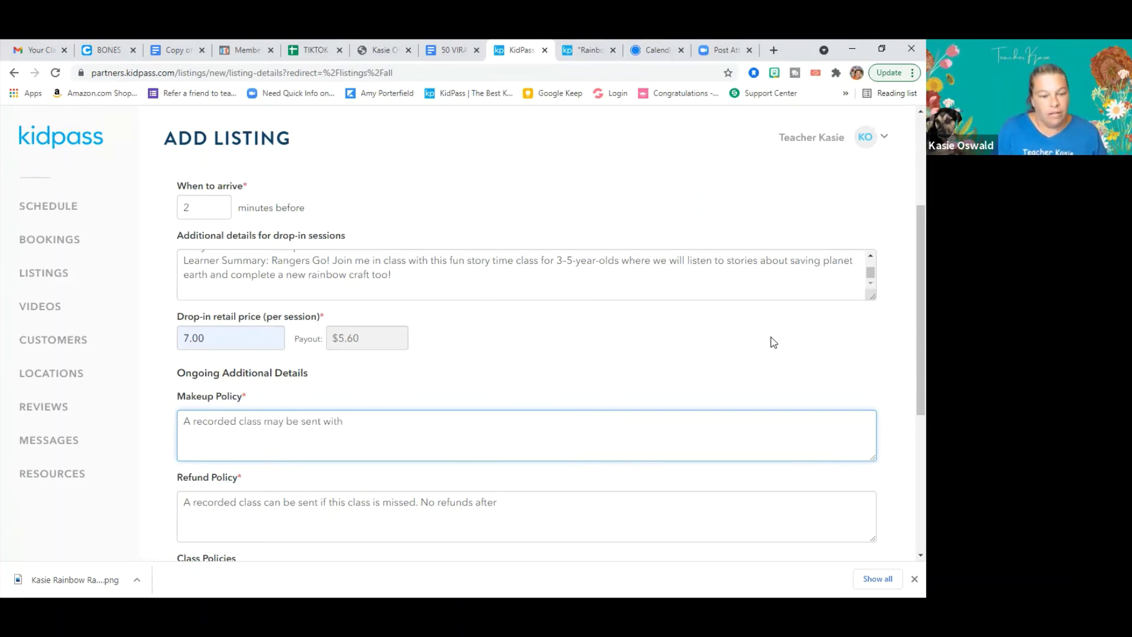
text( an em)
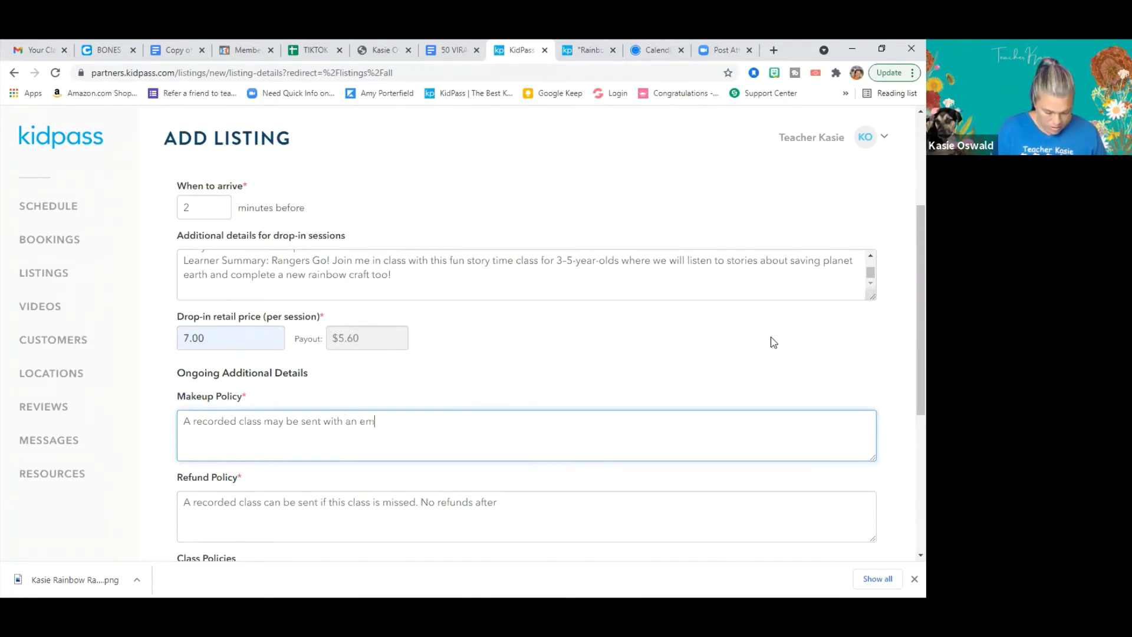
text(ail letting me)
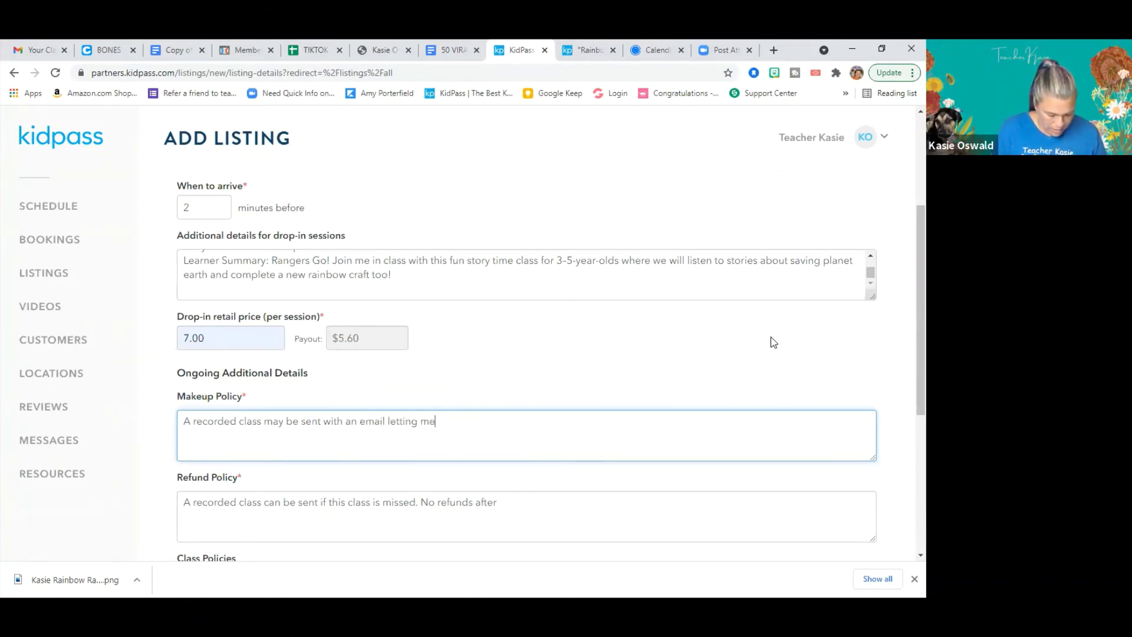
text( know you need it.)
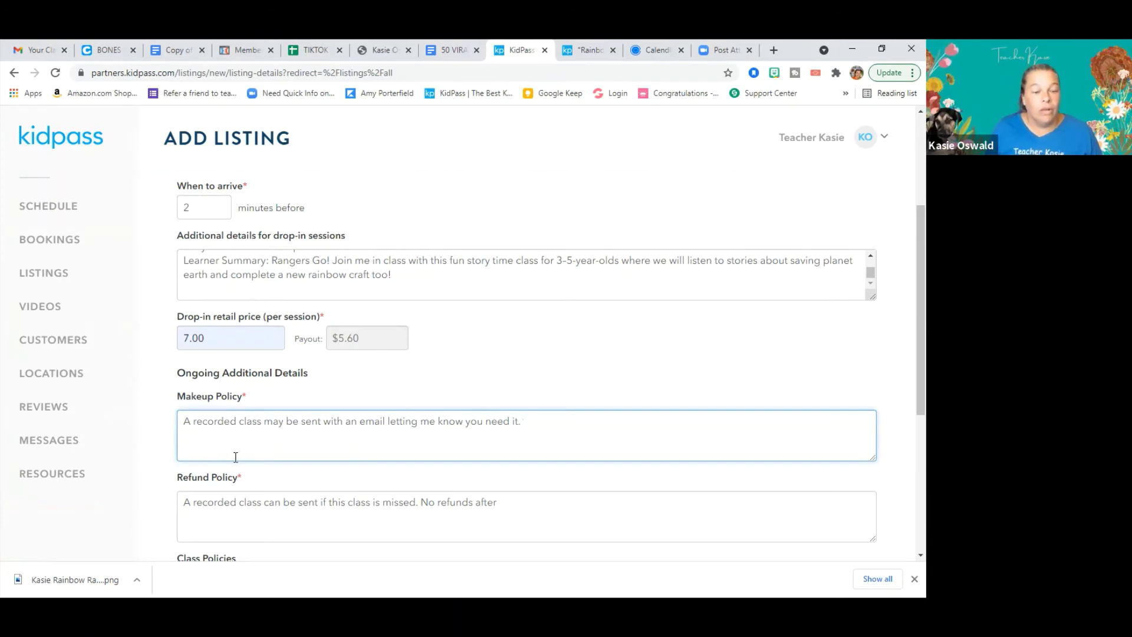
Extend the refund policy's first sentence after "missed" with "along with the craft instructions.".
scroll(312, 460, down, 1)
scroll(312, 460, down, 2)
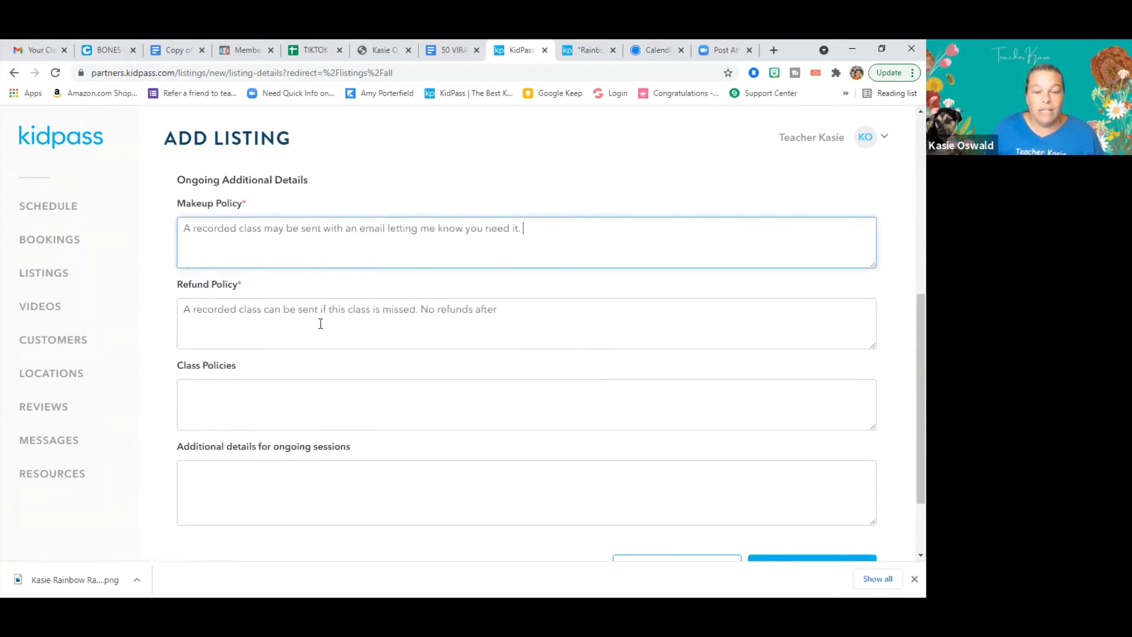
double_click(417, 310)
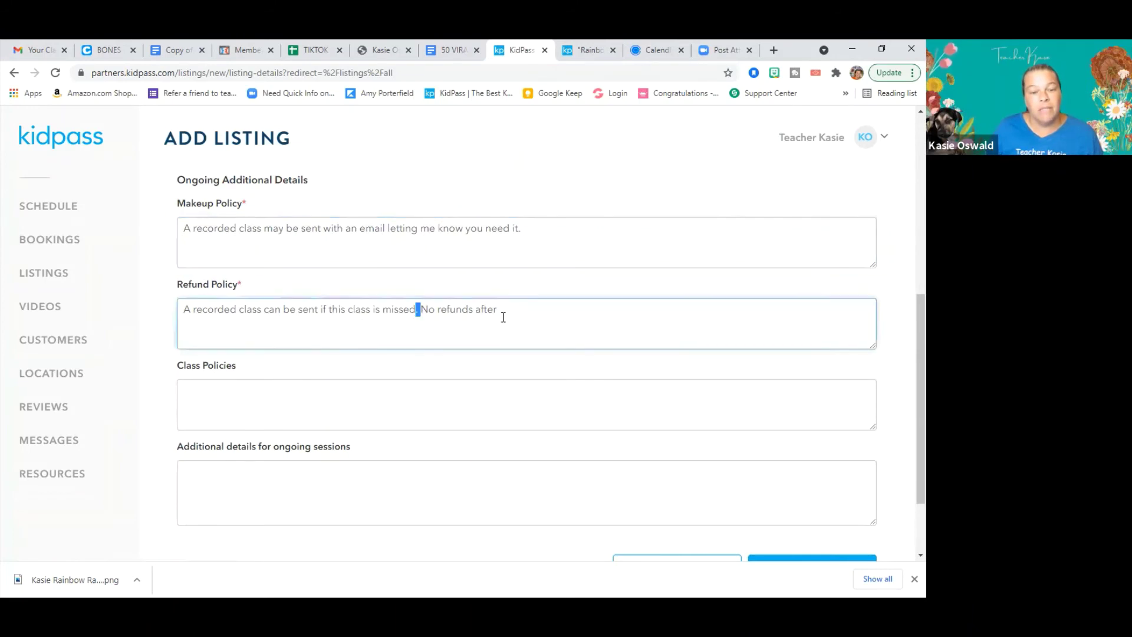
text(along with)
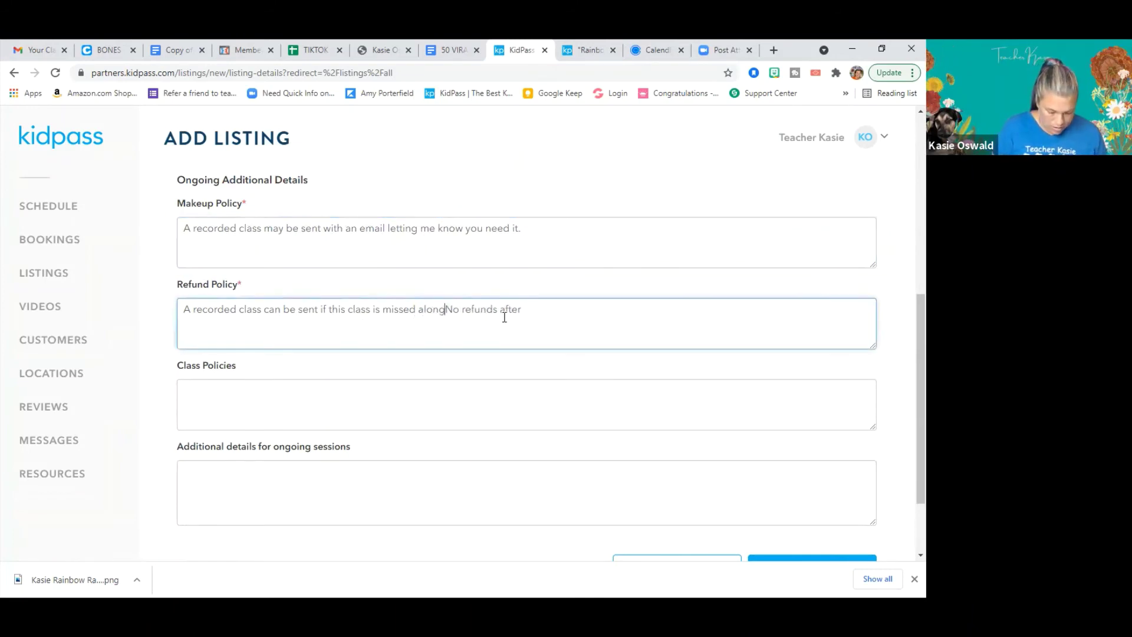
text( the craft )
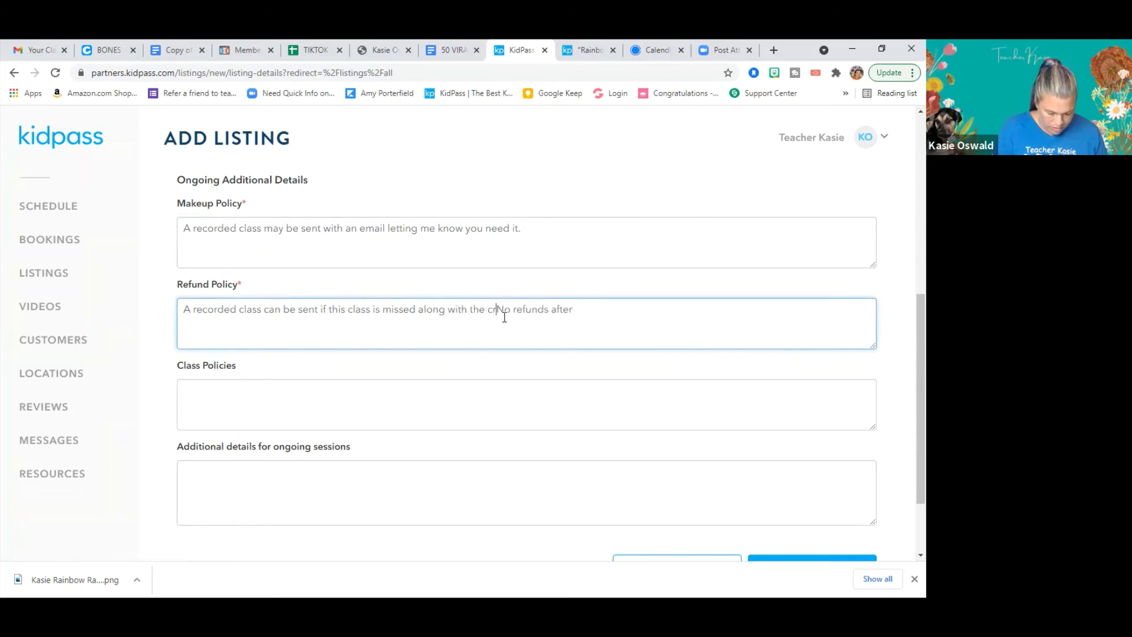
text(instructions)
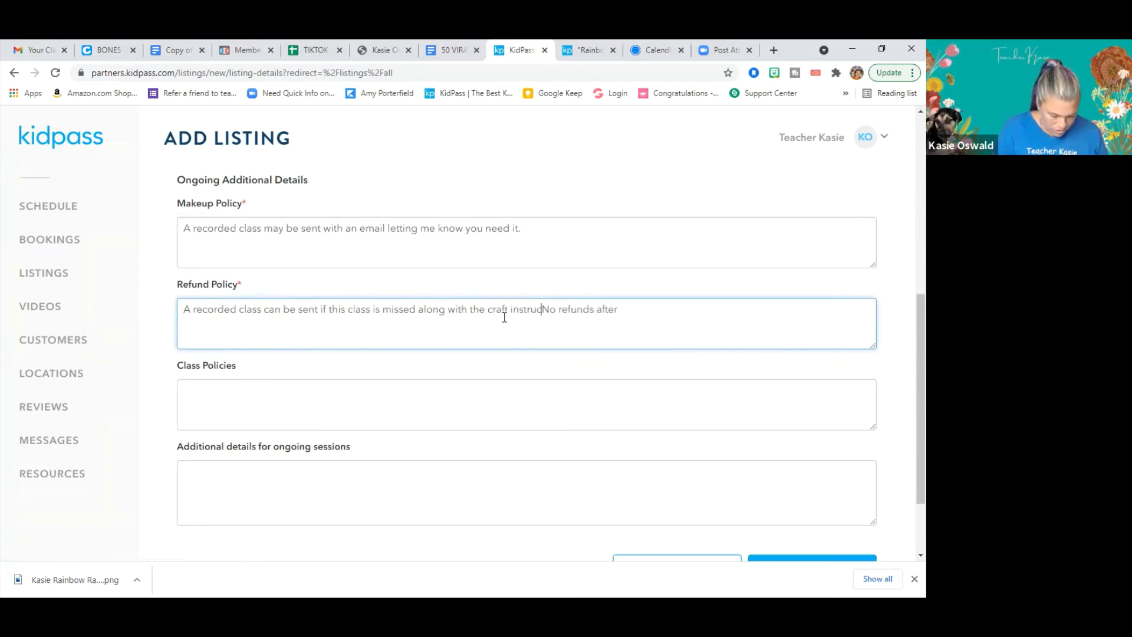
text(.)
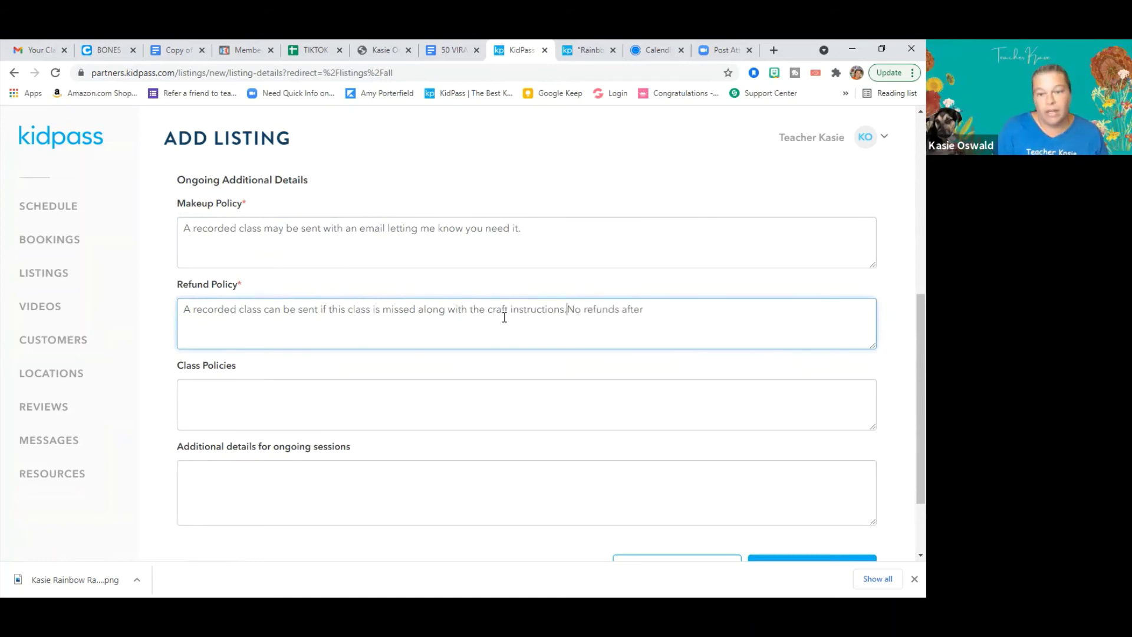
Change the refund policy's ending to "No refunds within 24 hours of class." and submit the listing.
click(669, 305)
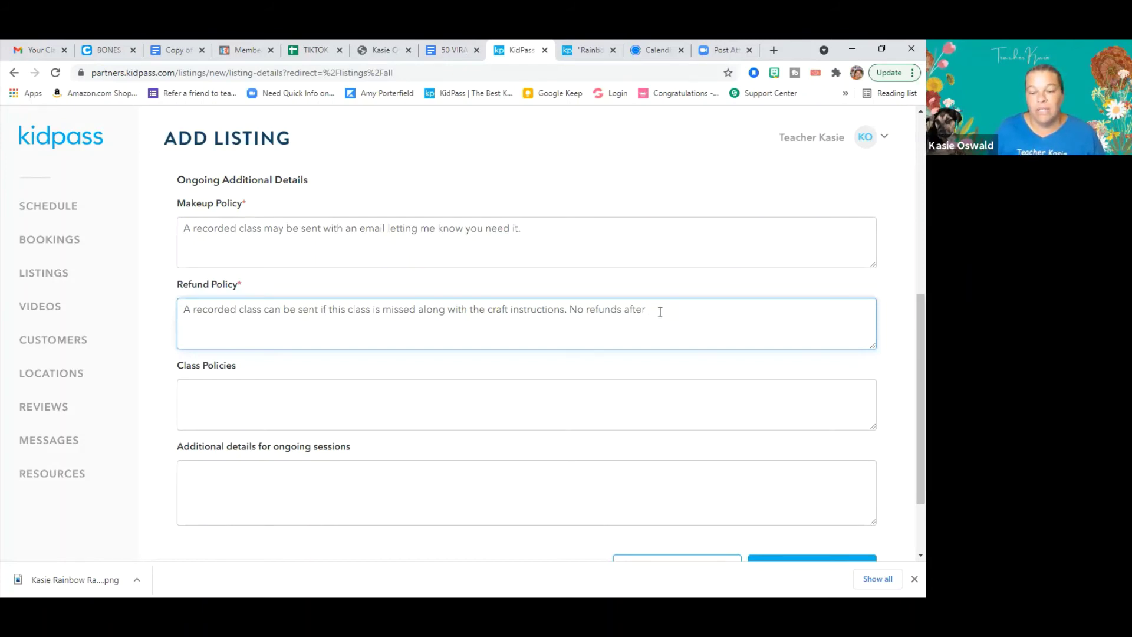
drag(660, 312, 626, 312)
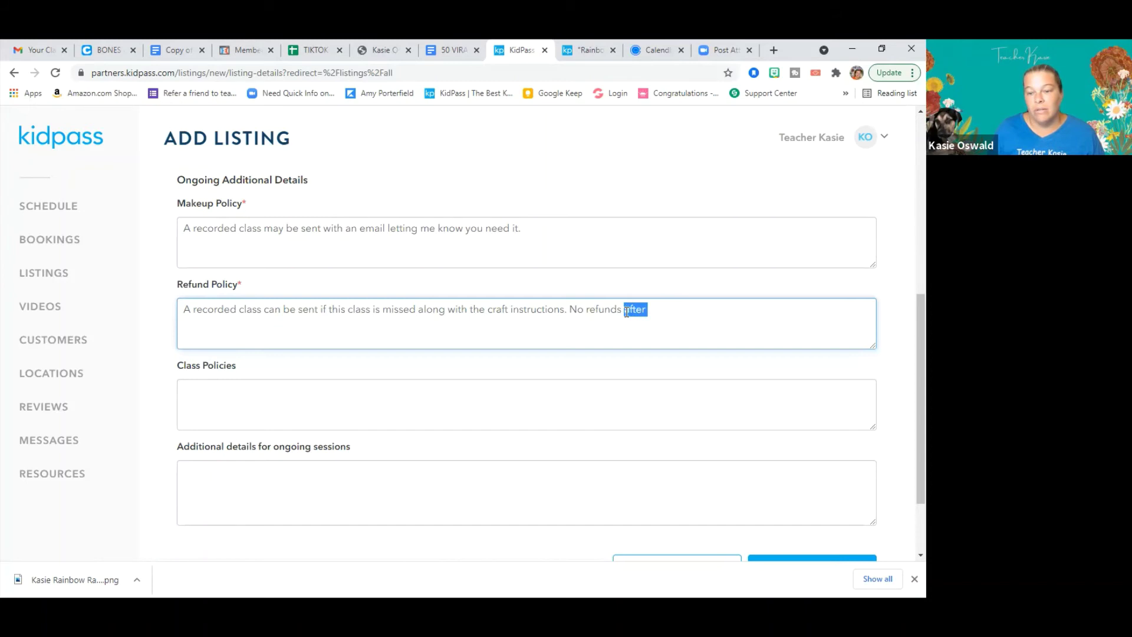
text(within)
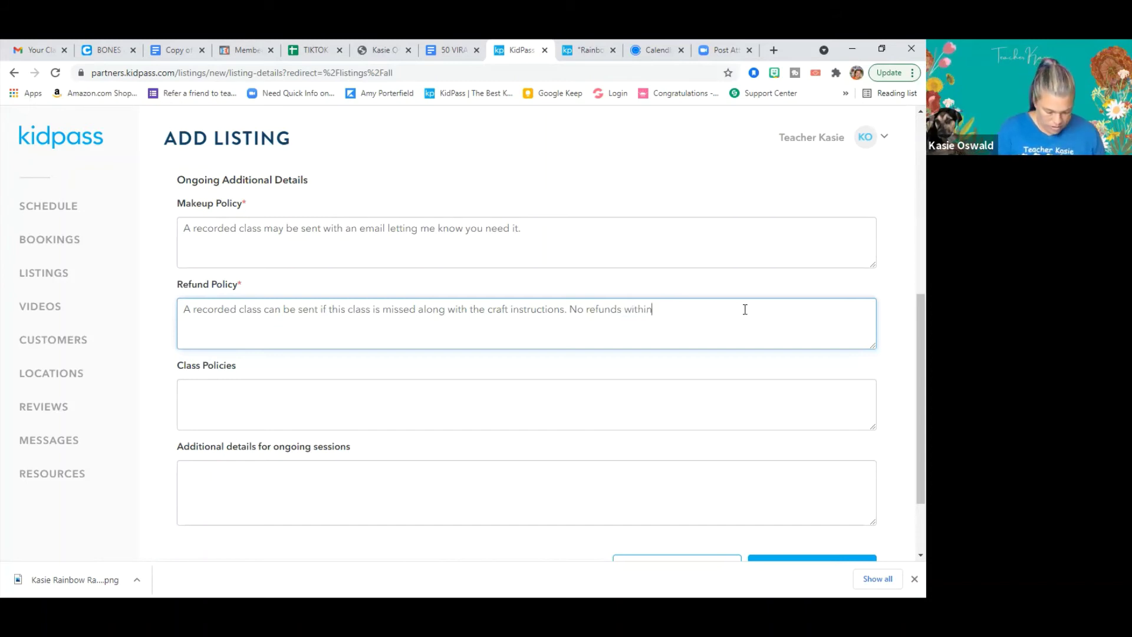
text( 24 hours o)
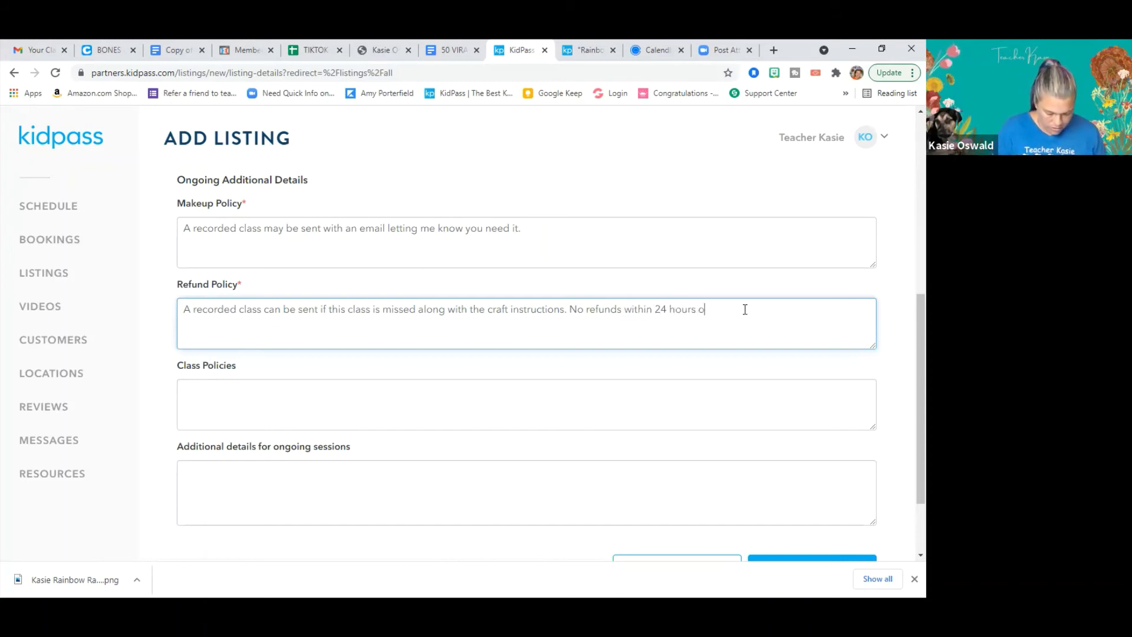
text(f class.)
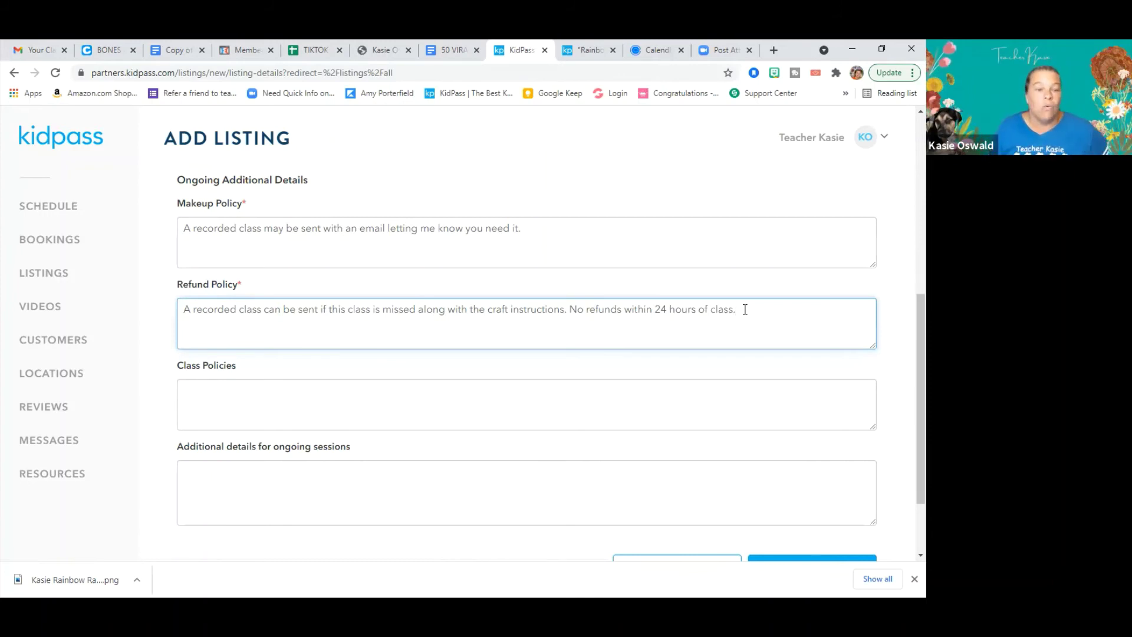
scroll(702, 336, down, 2)
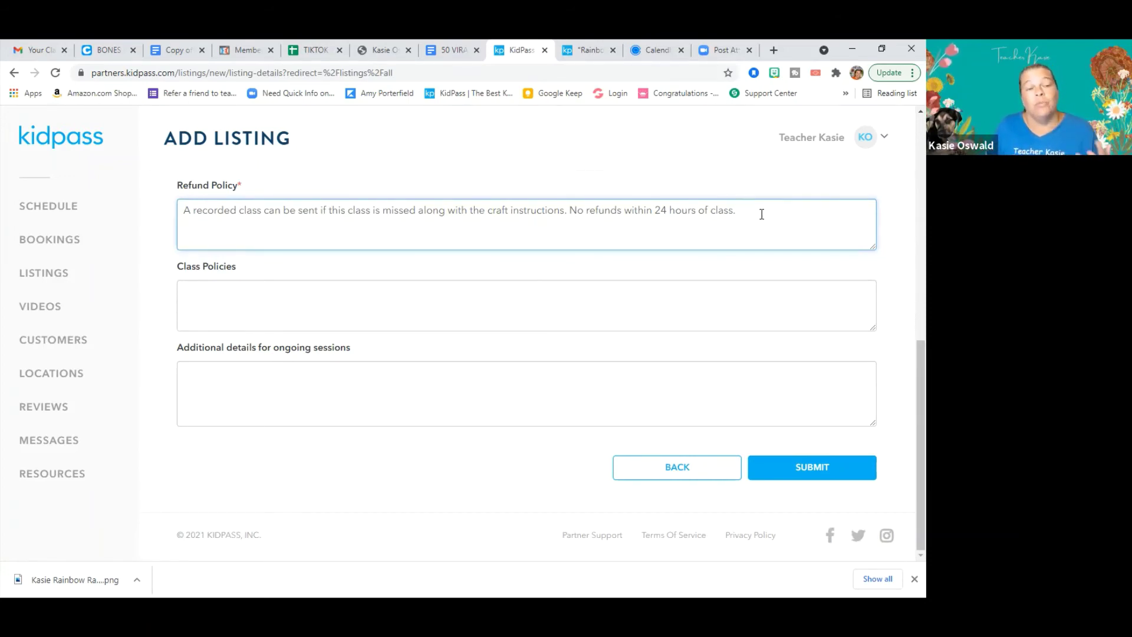
click(802, 470)
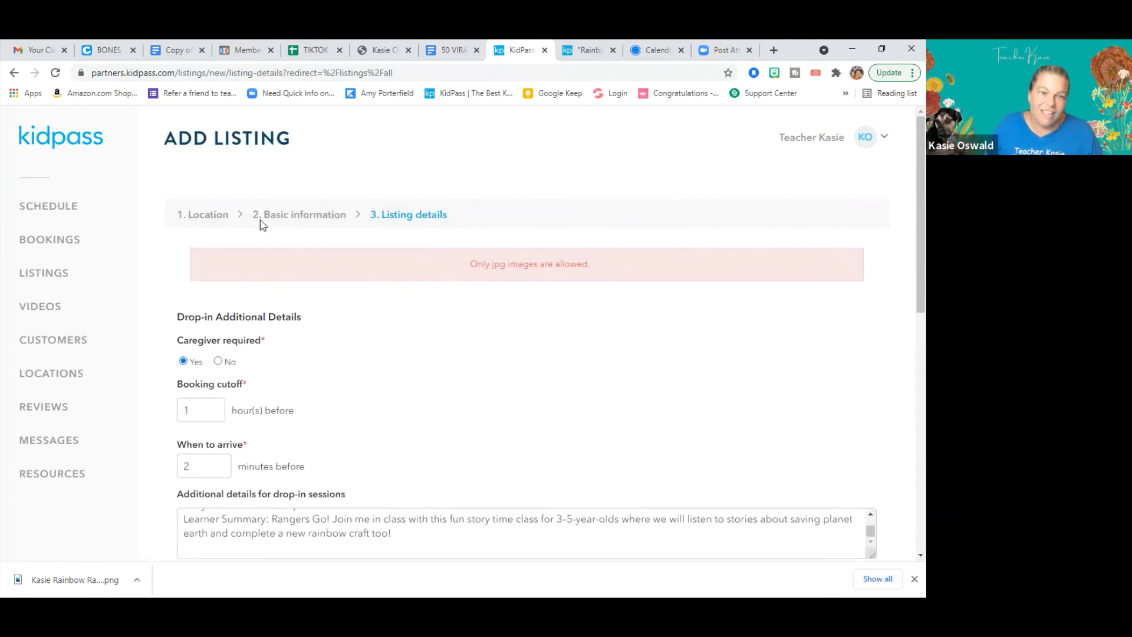
Return from the listing details to the main photo section of the basic information.
scroll(576, 344, down, 8)
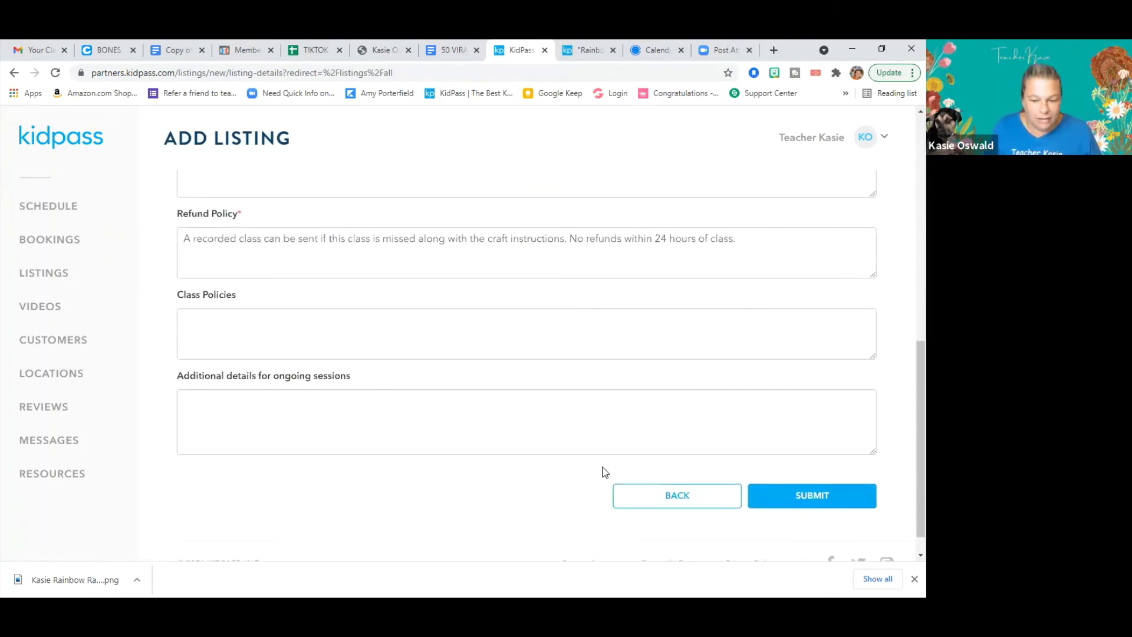
scroll(604, 470, up, 9)
scroll(643, 505, down, 10)
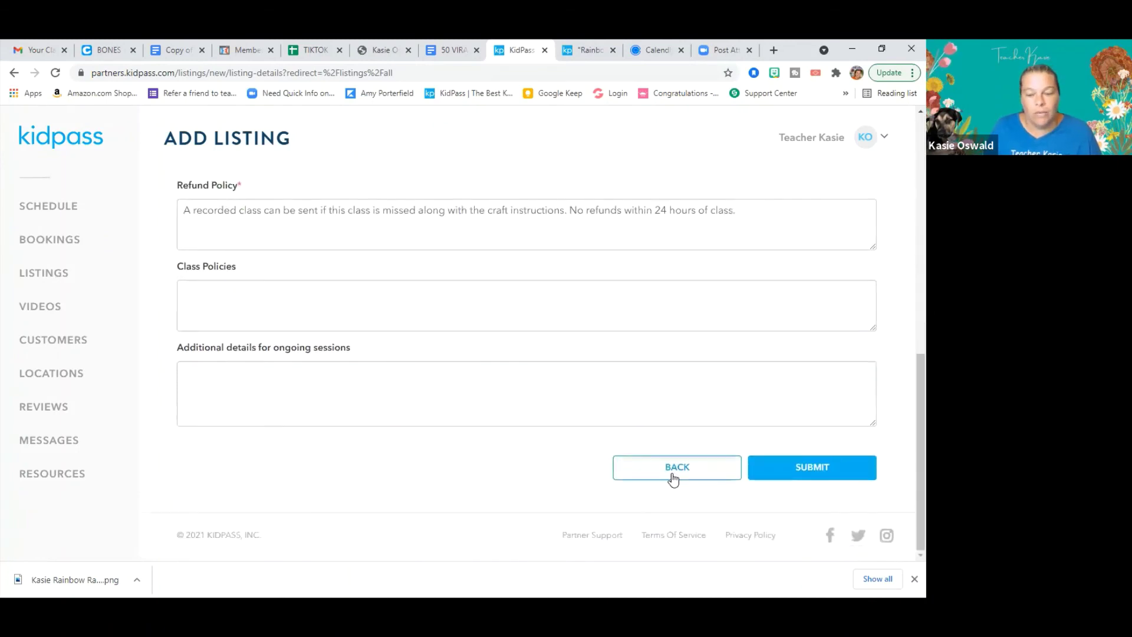
click(672, 476)
click(671, 475)
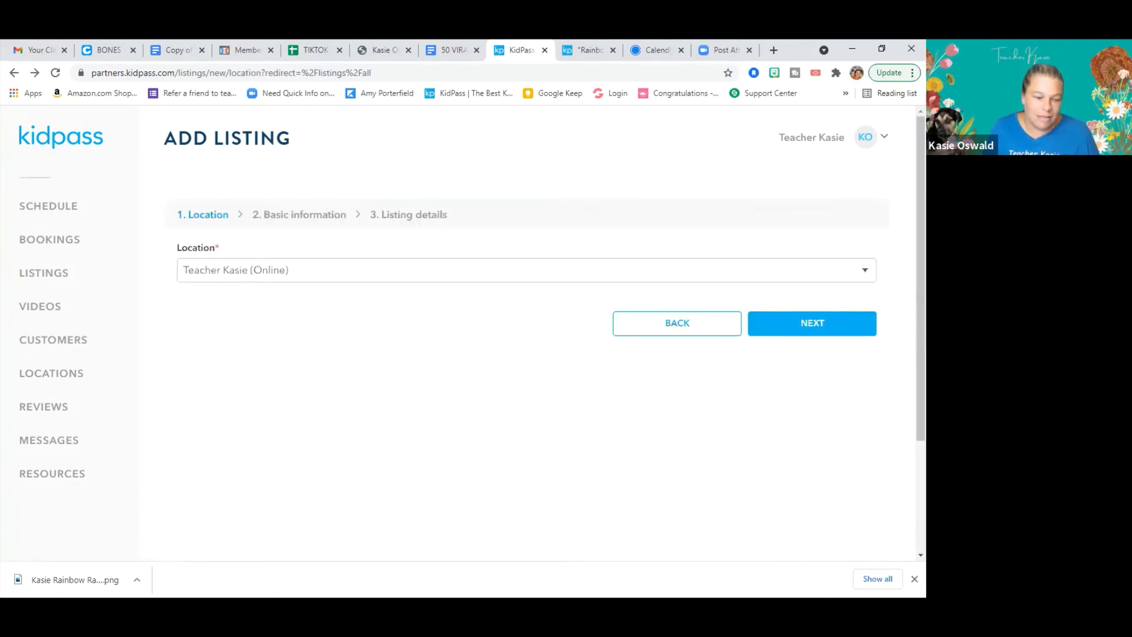
click(791, 329)
scroll(513, 421, down, 5)
scroll(500, 429, down, 1)
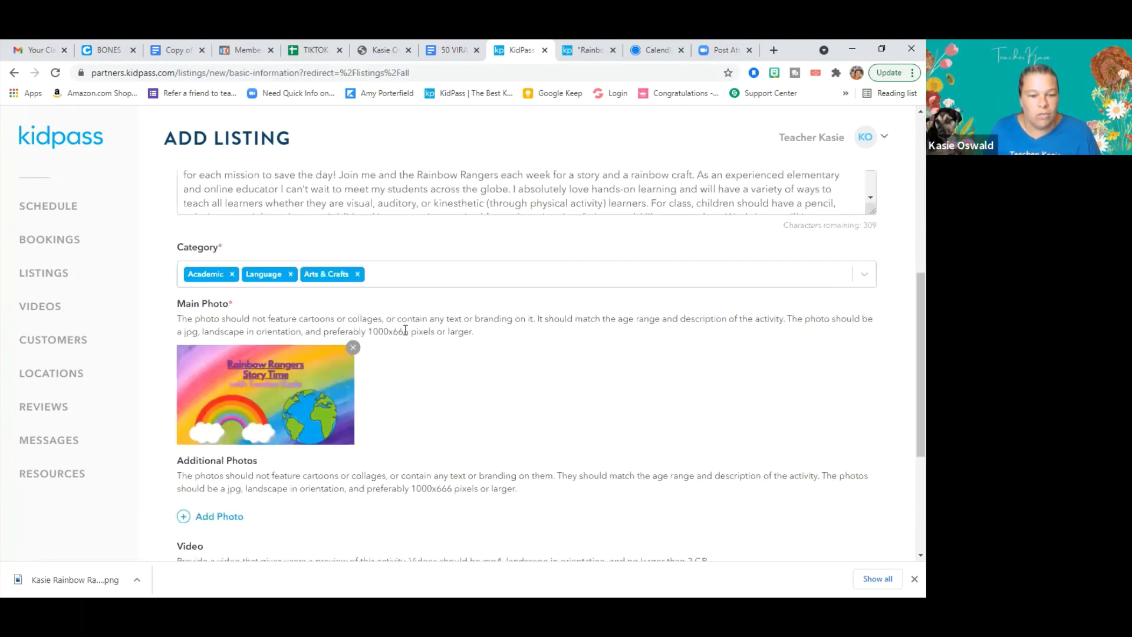
Replace the main photo with the JPG version of the Rainbow Rangers class image.
click(353, 347)
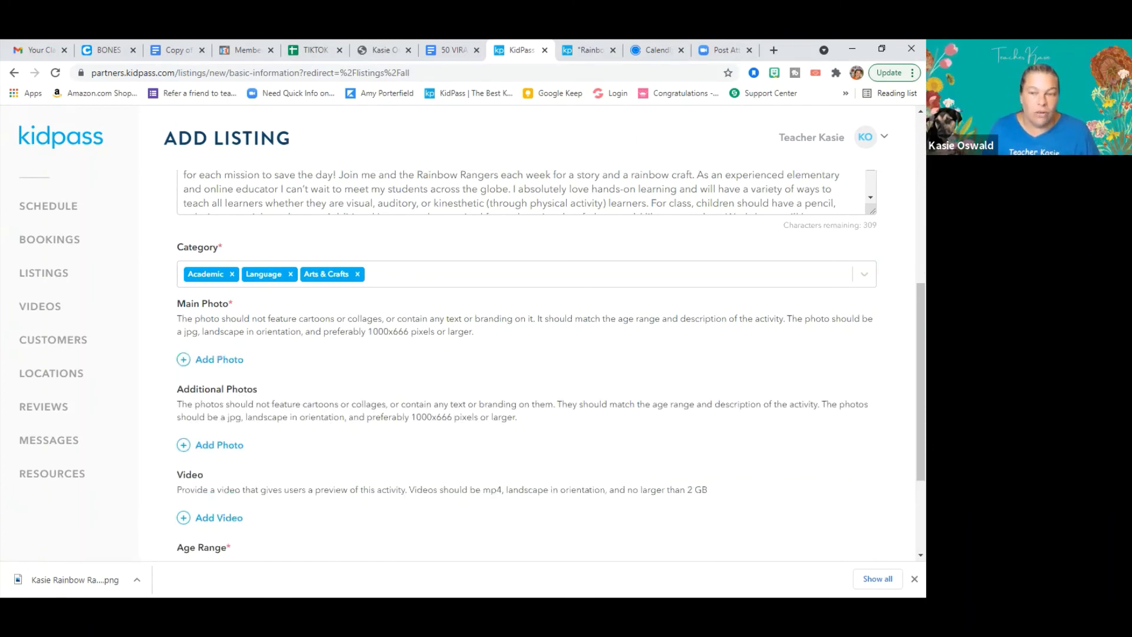
scroll(222, 331, down, 1)
click(228, 329)
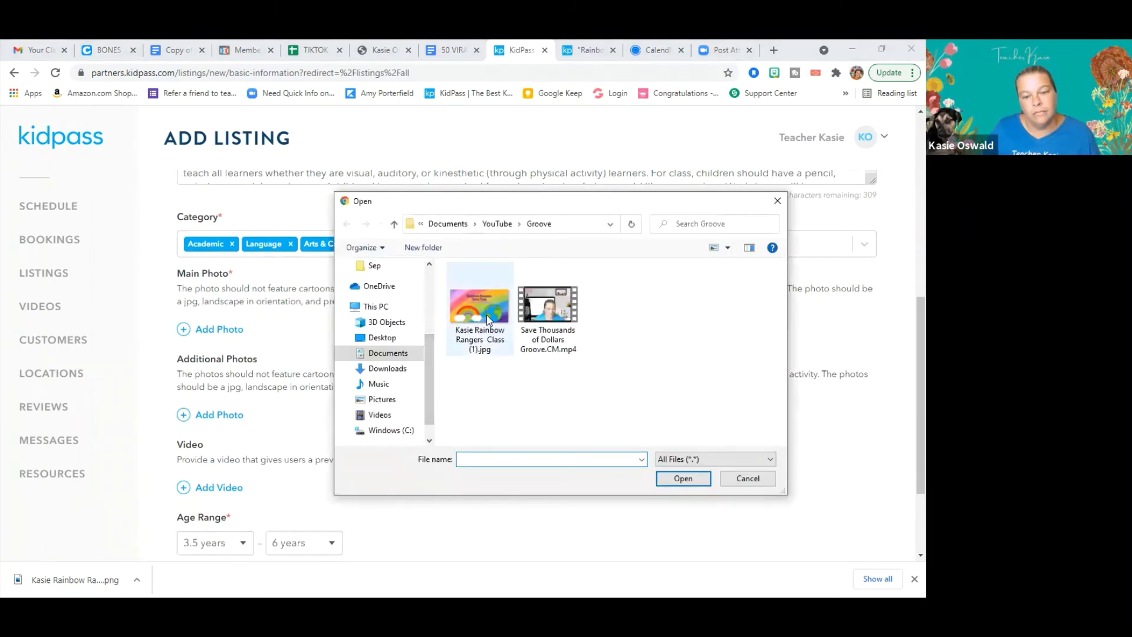
double_click(486, 320)
Continue to the listing details and submit the listing again.
scroll(450, 442, down, 3)
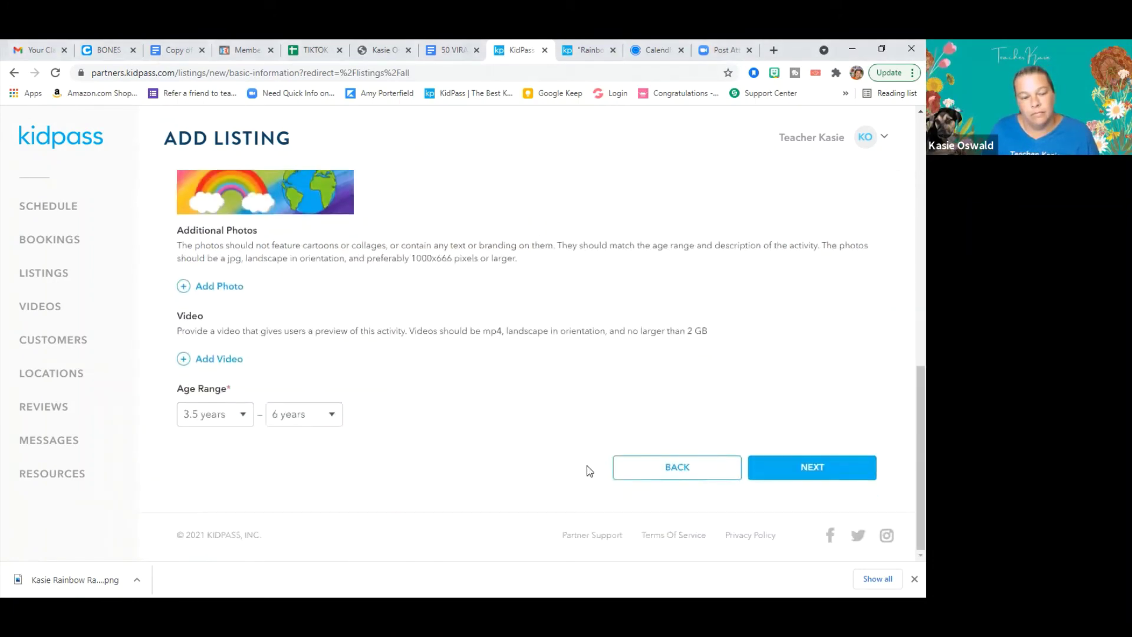
click(825, 468)
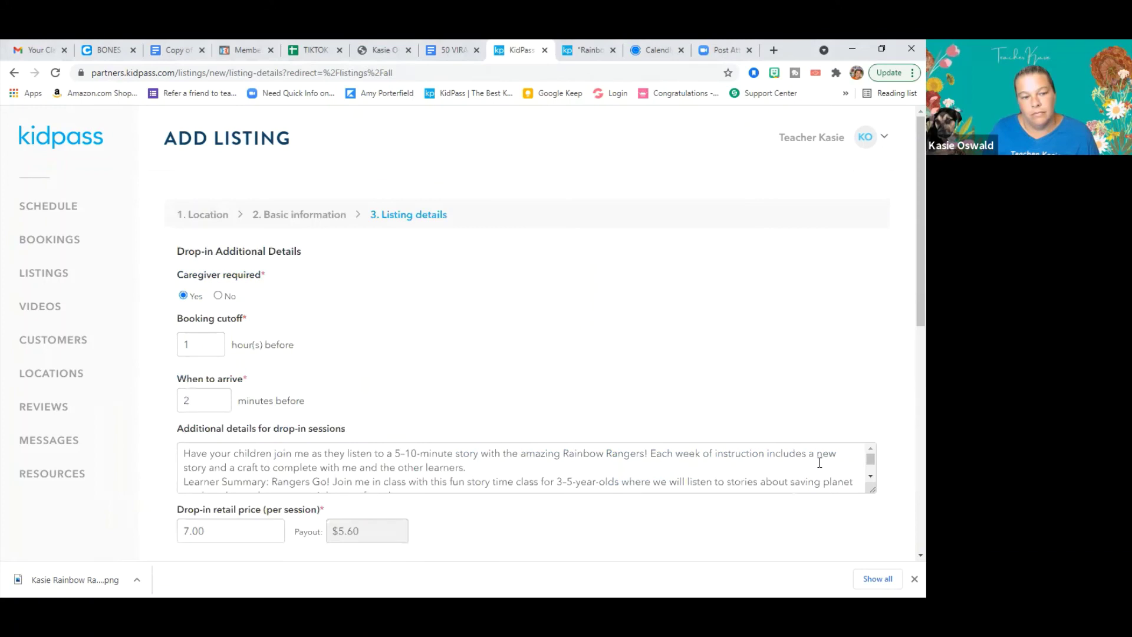
scroll(812, 495, down, 6)
click(798, 500)
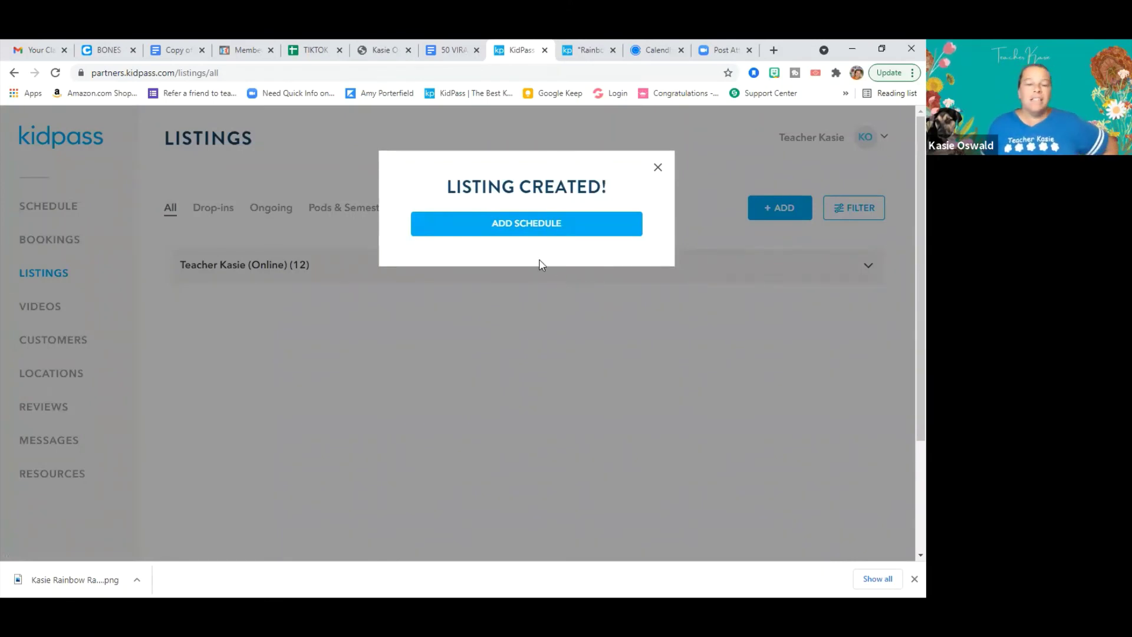
Go to the schedule overview and start adding a new schedule.
click(526, 229)
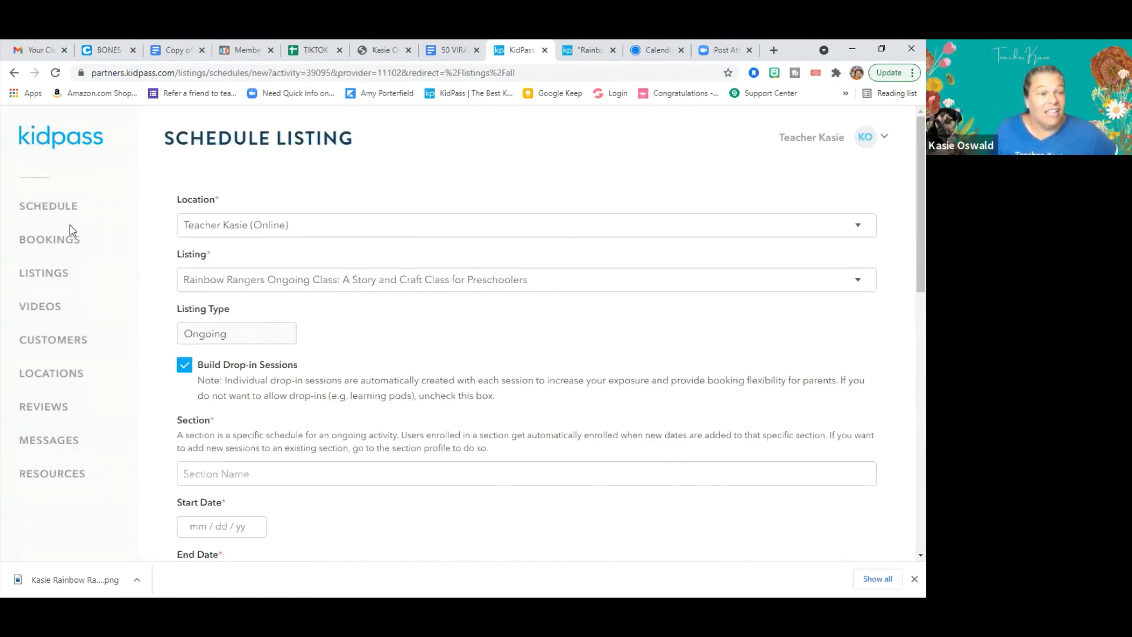
click(47, 207)
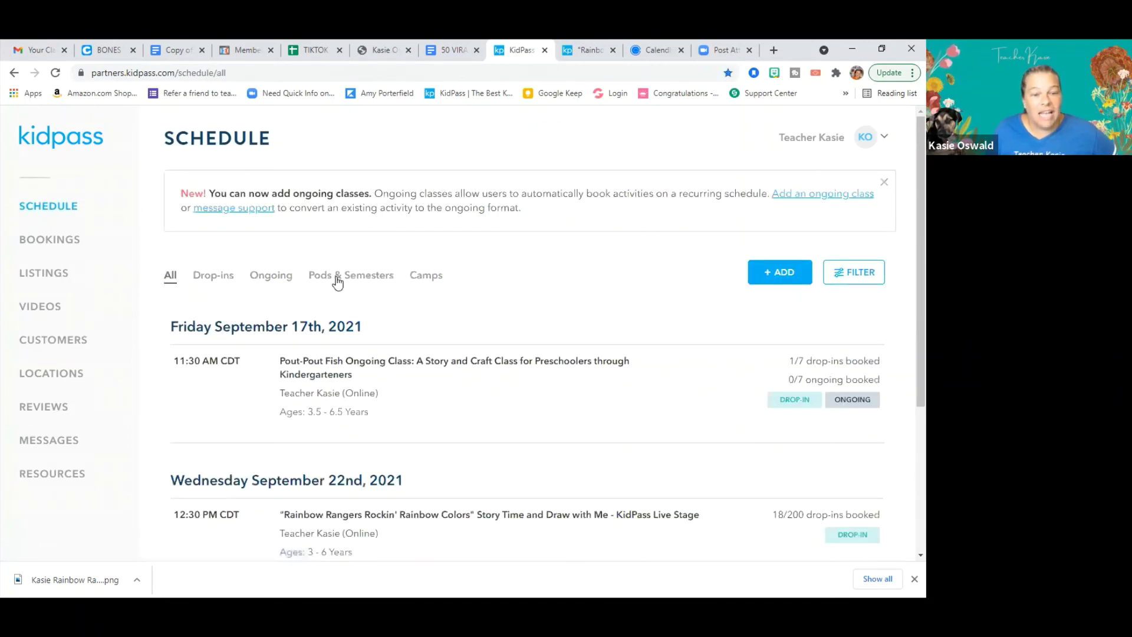
click(778, 271)
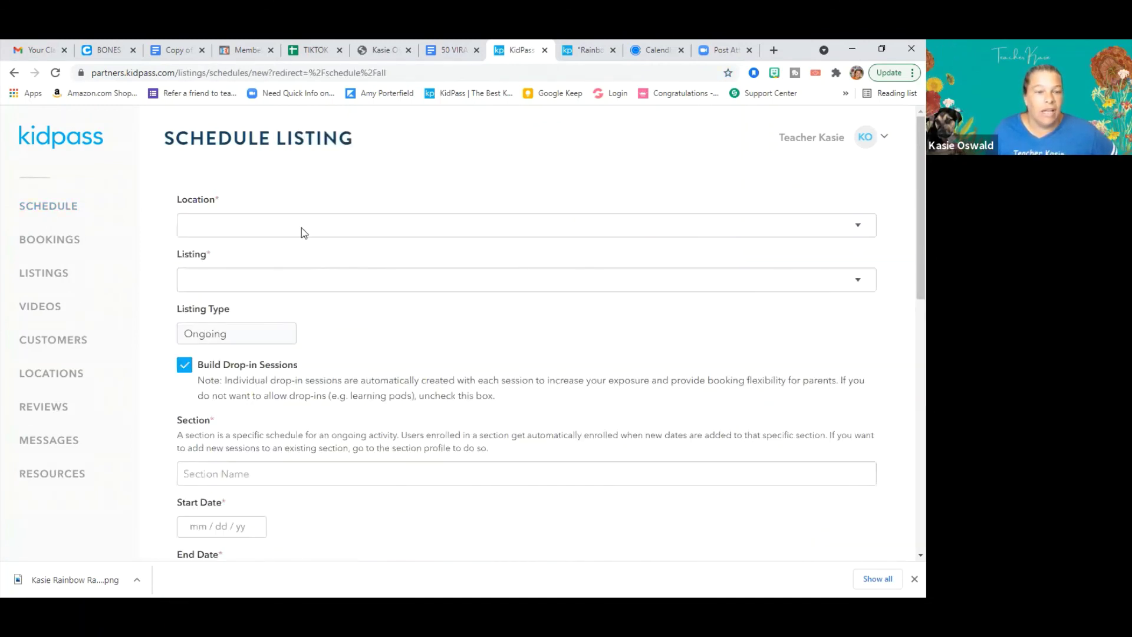
Choose the online location and the listing "Rainbow Rangers Ongoing Class: A Story and Craft Class for Preschoolers" for the schedule.
click(302, 228)
click(314, 256)
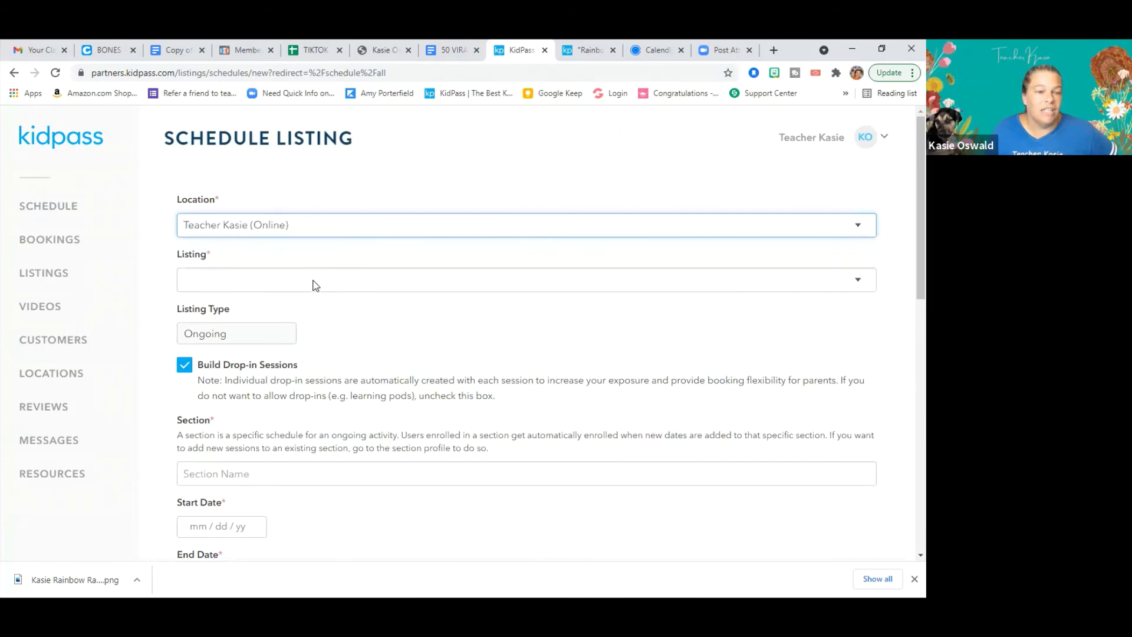
click(315, 286)
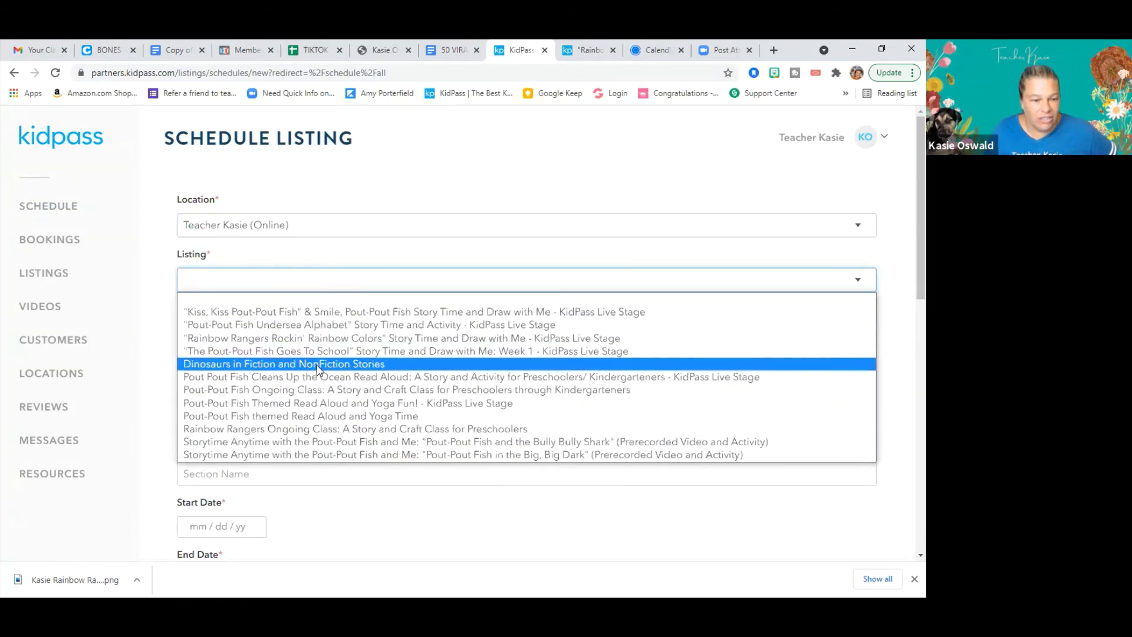
click(311, 429)
scroll(455, 364, down, 2)
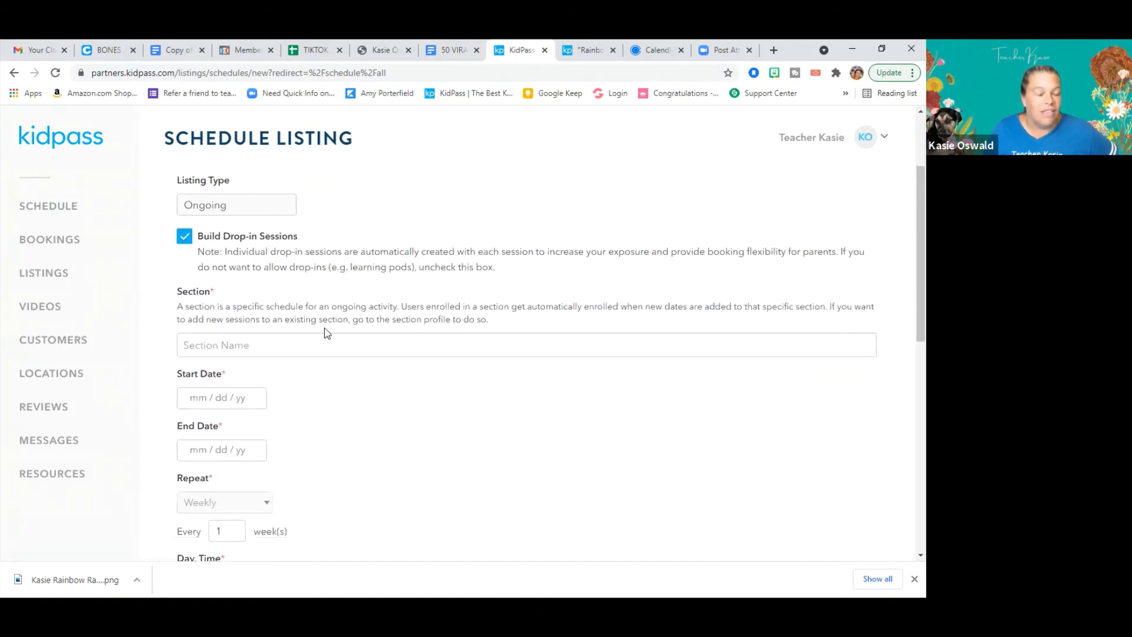